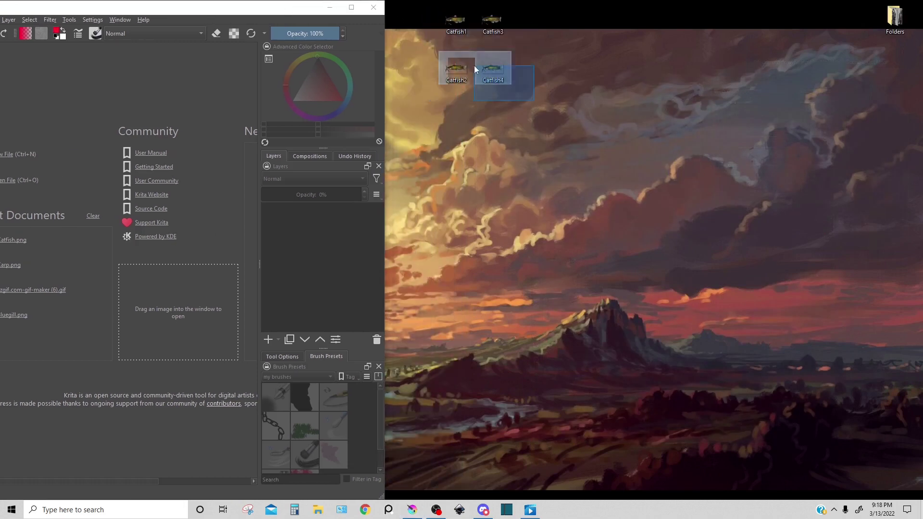
- Drag Catfish1.png from the desktop into Krita to open it, and maximize the window
{"action": "left_click", "coordinate": [469, 116]}
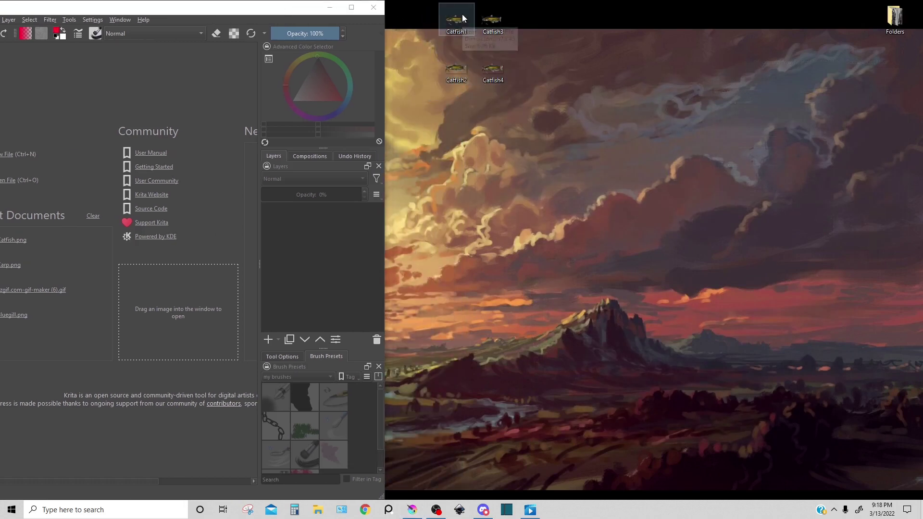
{"action": "left_click_drag", "start_coordinate": [463, 31], "coordinate": [407, 86]}
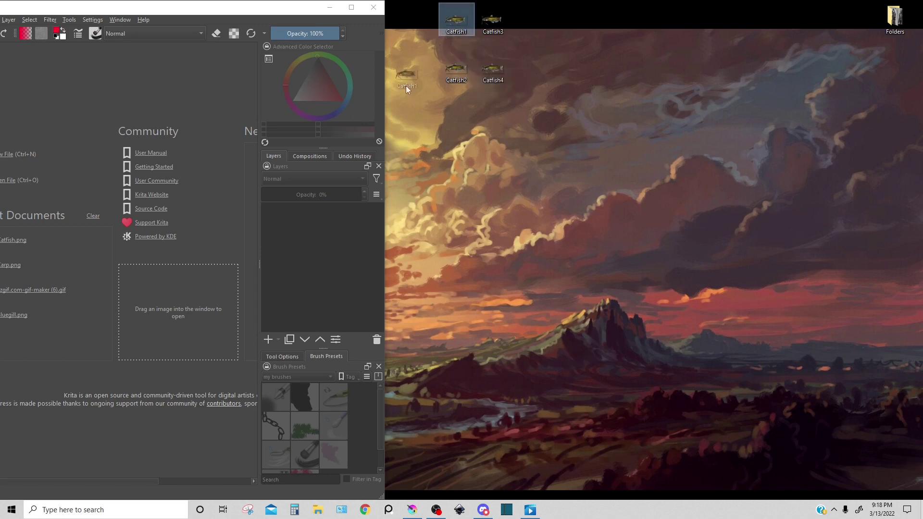
{"action": "left_click_drag", "start_coordinate": [402, 224], "coordinate": [102, 171]}
{"action": "left_click_drag", "start_coordinate": [167, 10], "coordinate": [462, 2]}
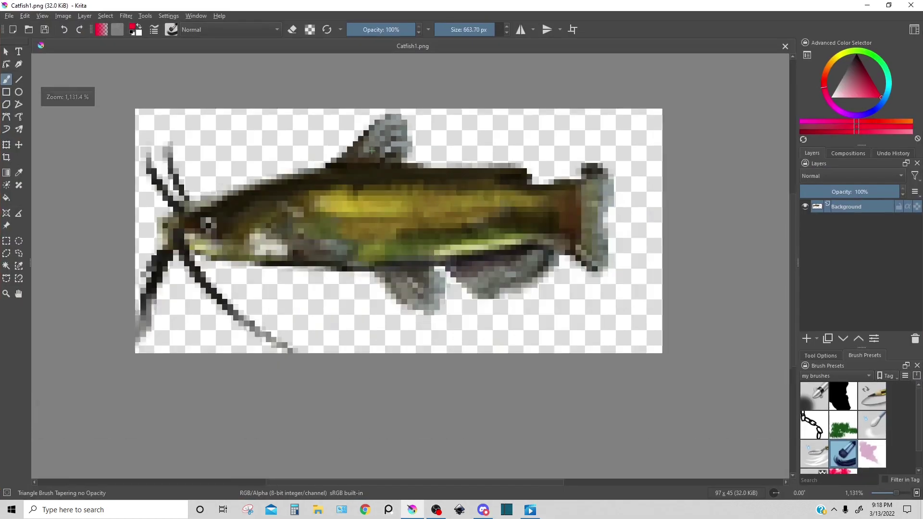
- Open File > Import Animation Frames and set the frame order to Alphabetical
{"action": "left_click", "coordinate": [9, 15]}
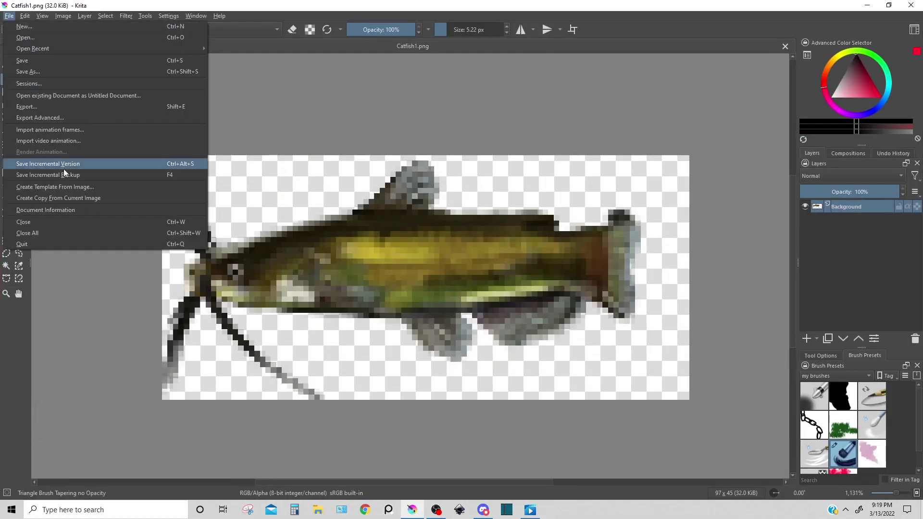
{"action": "left_click", "coordinate": [94, 129]}
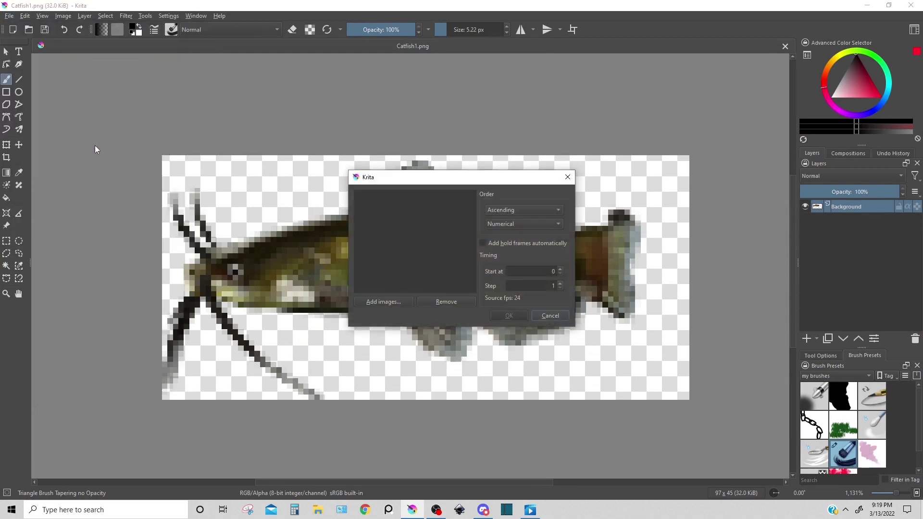
{"action": "left_click", "coordinate": [532, 223]}
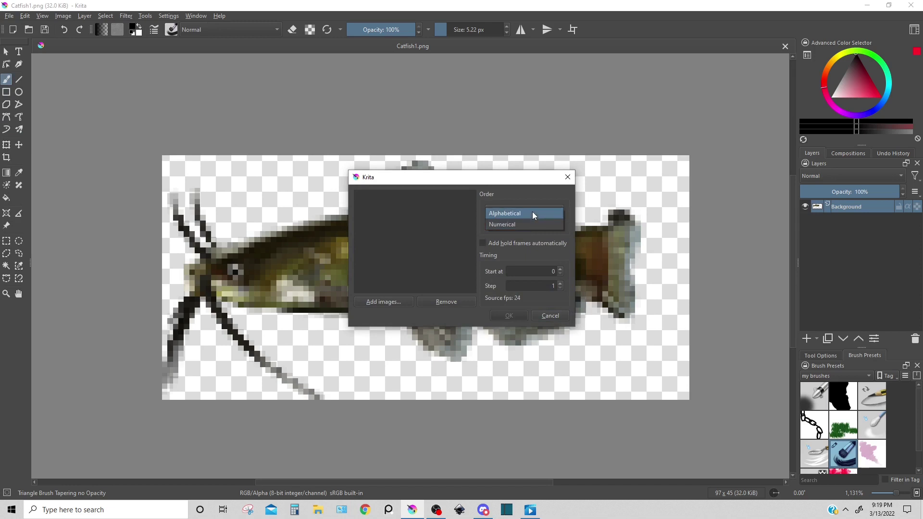
{"action": "left_click", "coordinate": [533, 213]}
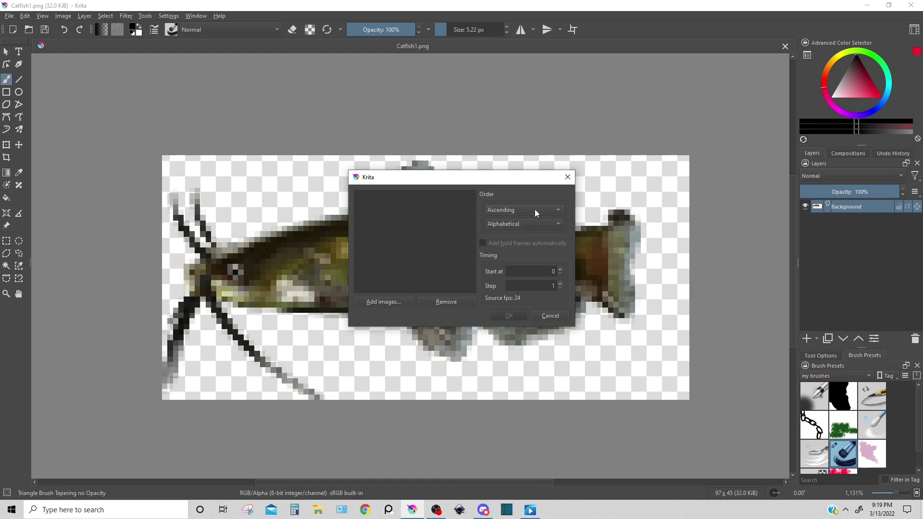
{"action": "left_click", "coordinate": [533, 223]}
- Add Catfish1–Catfish4 as animation frames, sort them numerically, and confirm the import
{"action": "left_click", "coordinate": [380, 302]}
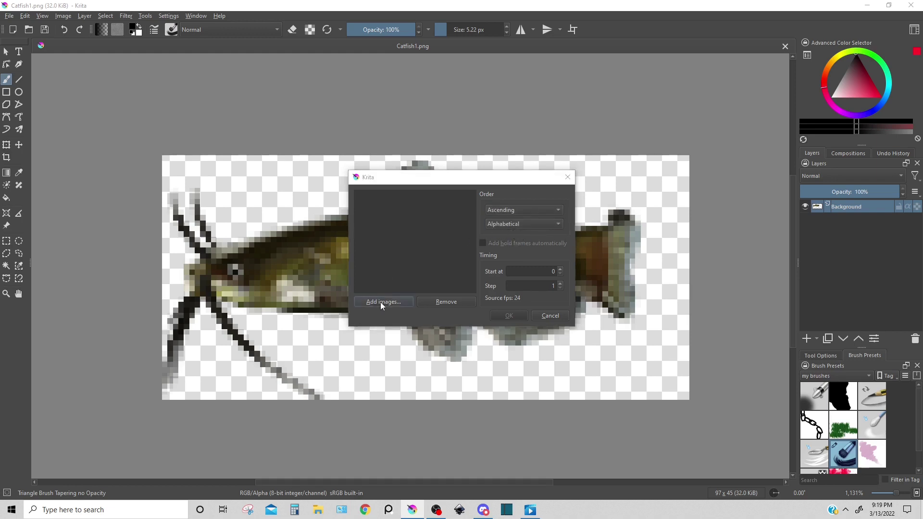
{"action": "left_click_drag", "start_coordinate": [583, 306], "coordinate": [436, 238]}
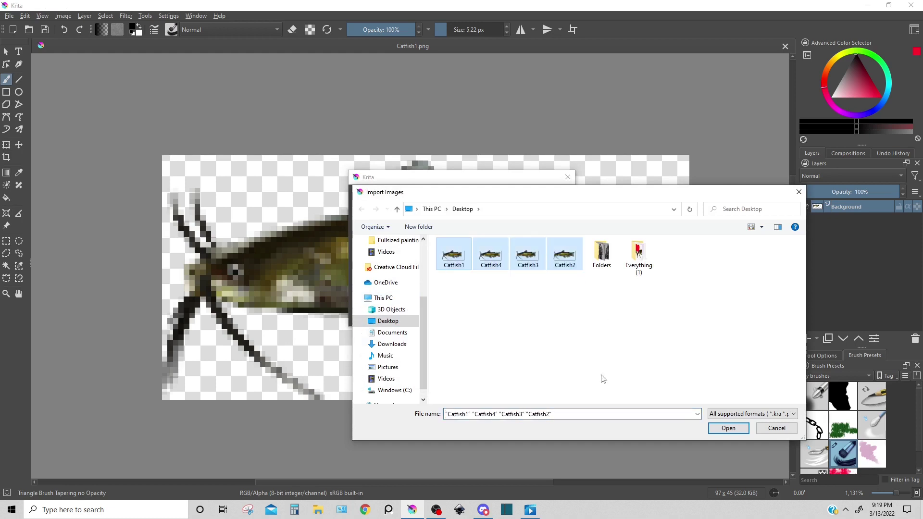
{"action": "left_click", "coordinate": [726, 428]}
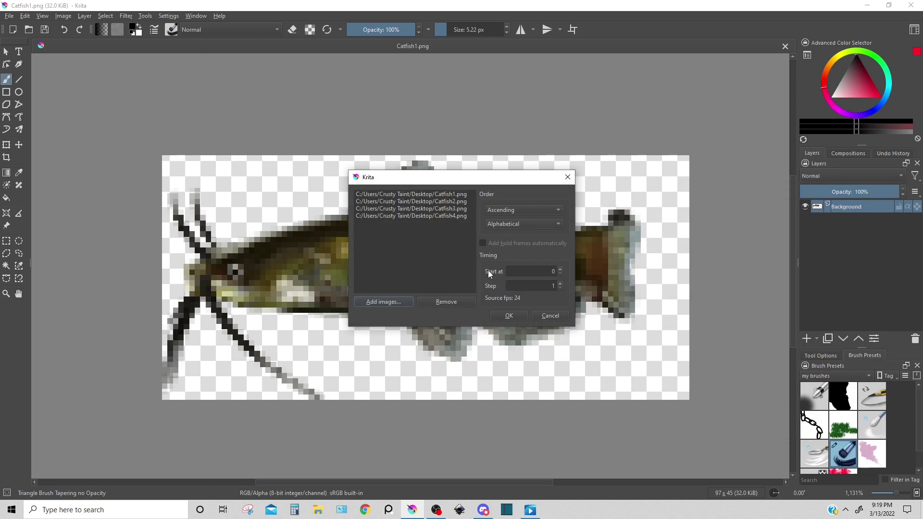
{"action": "left_click", "coordinate": [396, 303]}
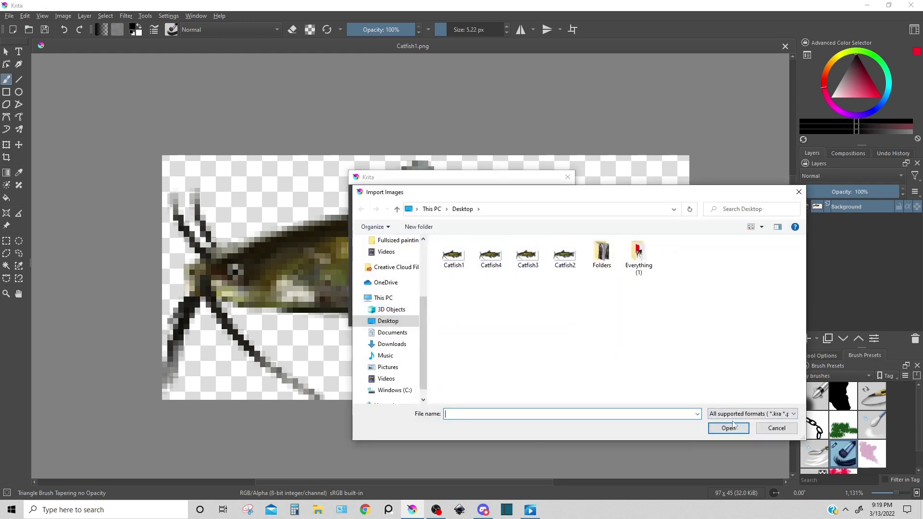
{"action": "left_click", "coordinate": [777, 429]}
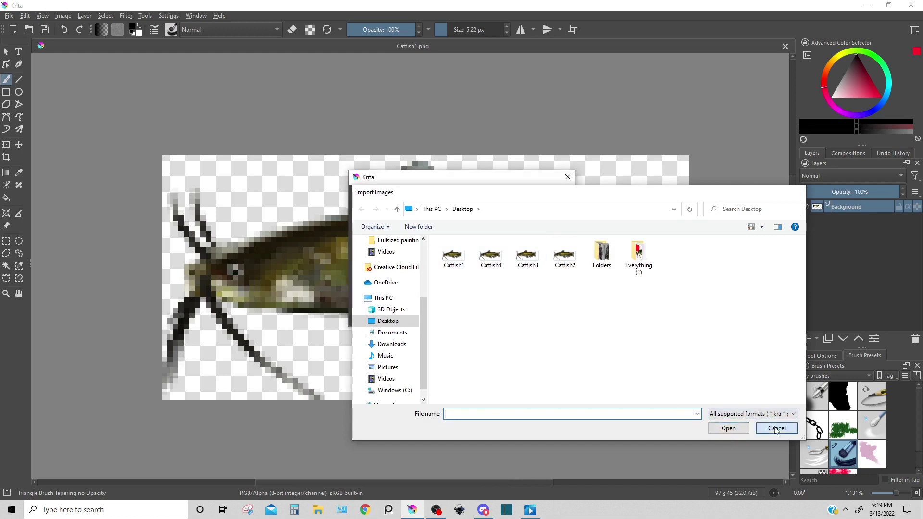
{"action": "left_click", "coordinate": [525, 223]}
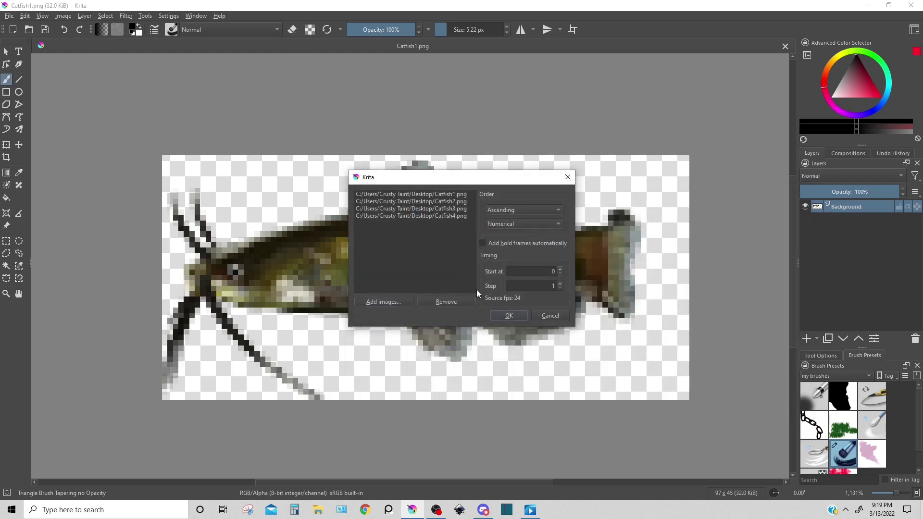
{"action": "left_click", "coordinate": [509, 315]}
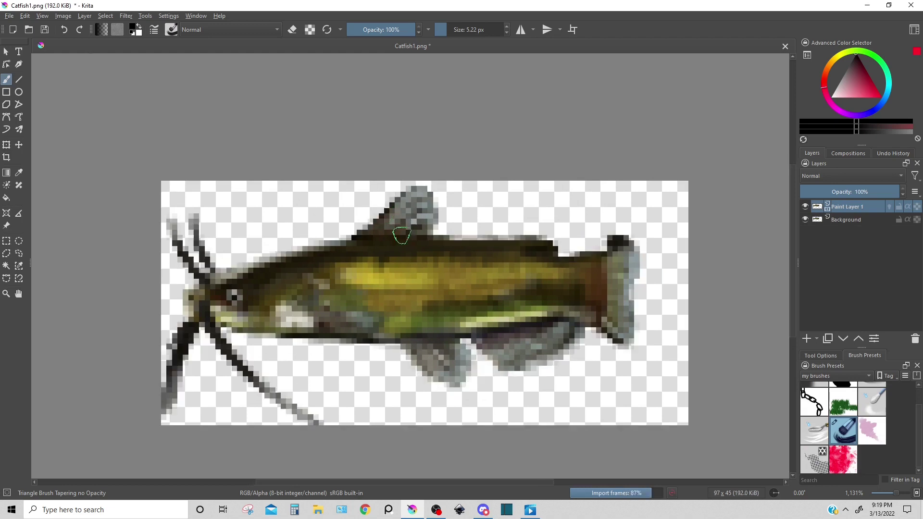
- Set PNG as the format in Export Layers for Catfish1.png, then cancel the export
{"action": "left_click", "coordinate": [145, 16]}
{"action": "mouse_move", "coordinate": [159, 27]}
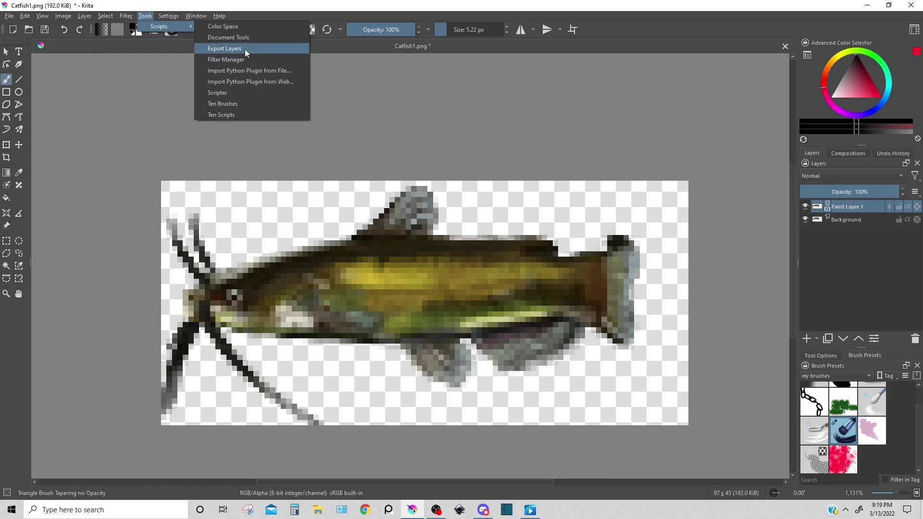
{"action": "left_click", "coordinate": [247, 49]}
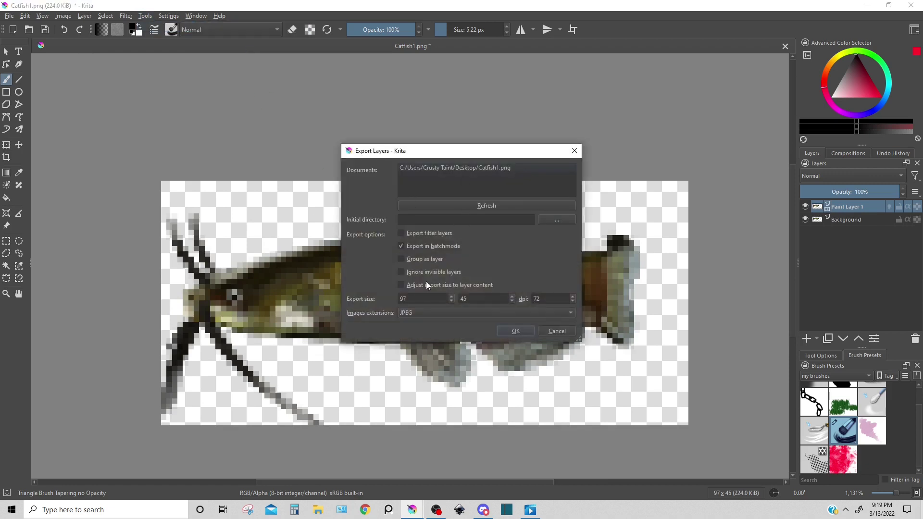
{"action": "left_click", "coordinate": [479, 170]}
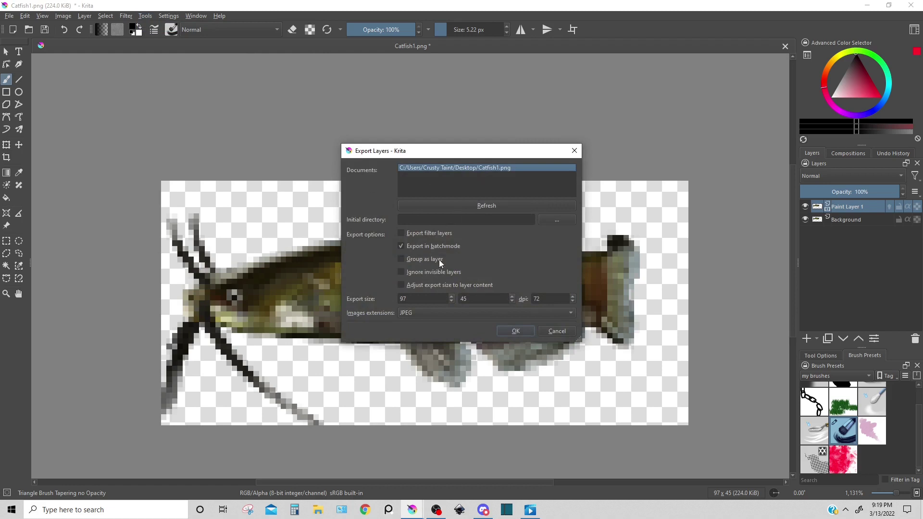
{"action": "left_click", "coordinate": [436, 311]}
{"action": "left_click", "coordinate": [433, 323]}
{"action": "left_click", "coordinate": [551, 329]}
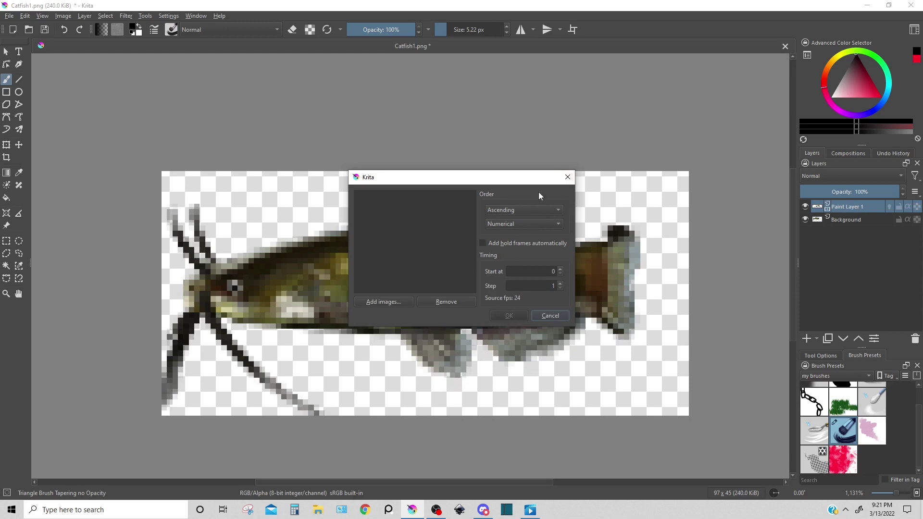
- Close the empty import dialog, select Background, and toggle onion skins on Paint Layer 1
{"action": "left_click", "coordinate": [567, 177]}
{"action": "left_click", "coordinate": [819, 219]}
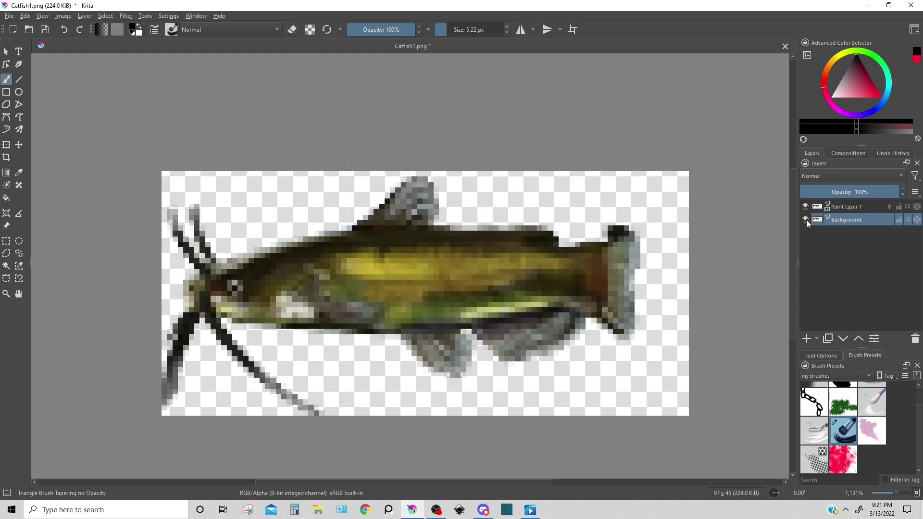
{"action": "left_click", "coordinate": [890, 207]}
{"action": "left_click", "coordinate": [891, 207]}
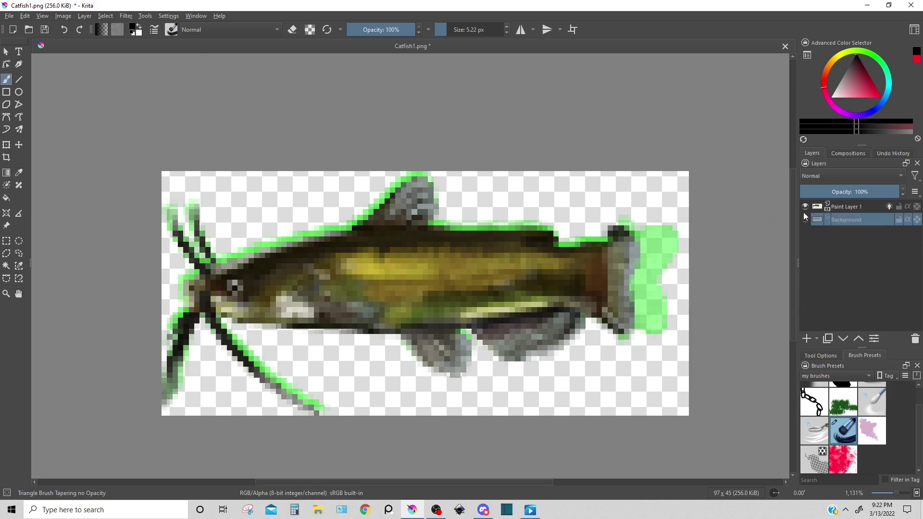
- Show the Animation Timeline docker, play through the catfish frames, and open frame 13's menu
{"action": "left_click", "coordinate": [168, 15]}
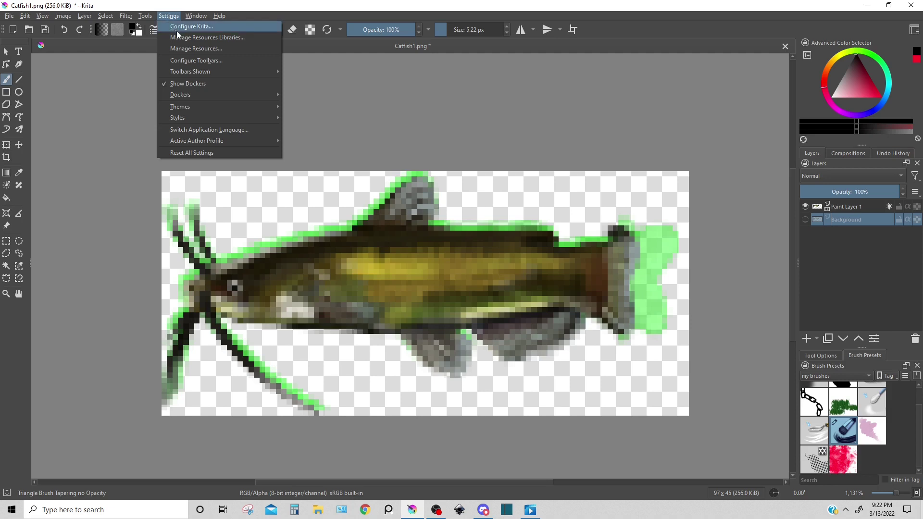
{"action": "mouse_move", "coordinate": [181, 94]}
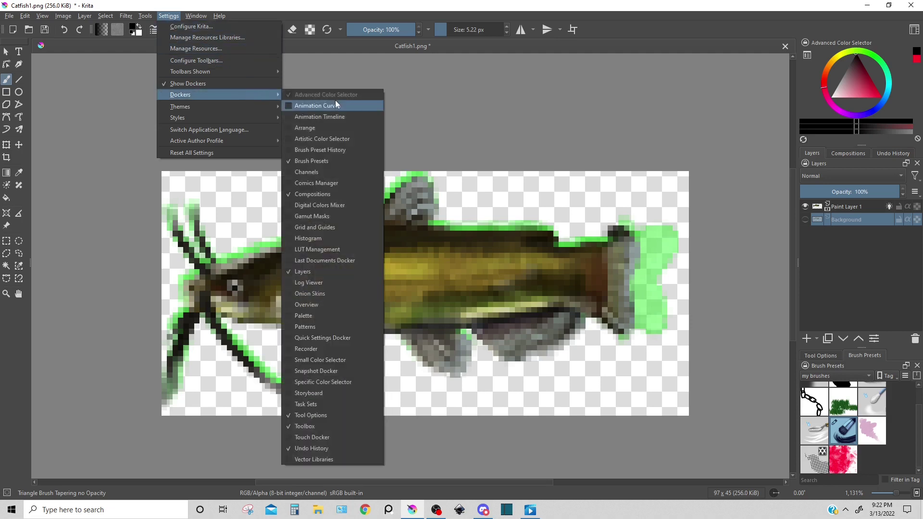
{"action": "left_click", "coordinate": [317, 118]}
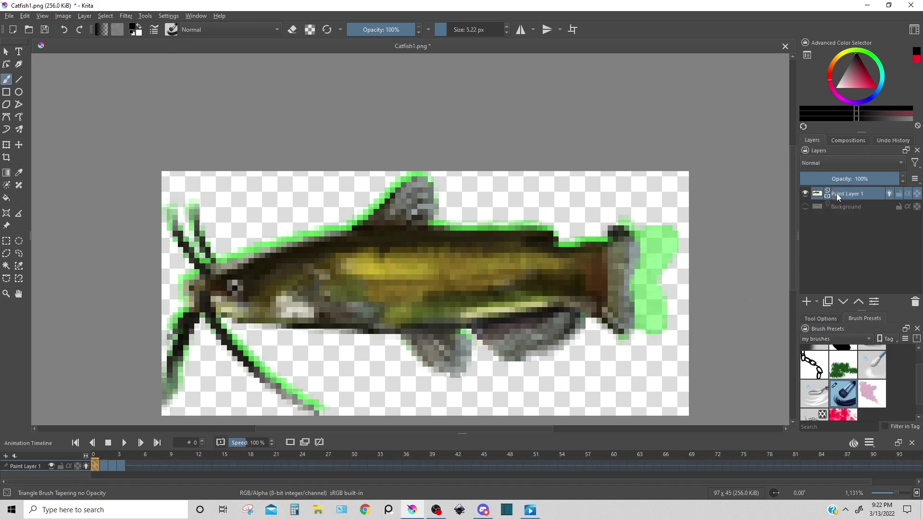
{"action": "key", "text": "Right"}
{"action": "key", "text": "Right"}
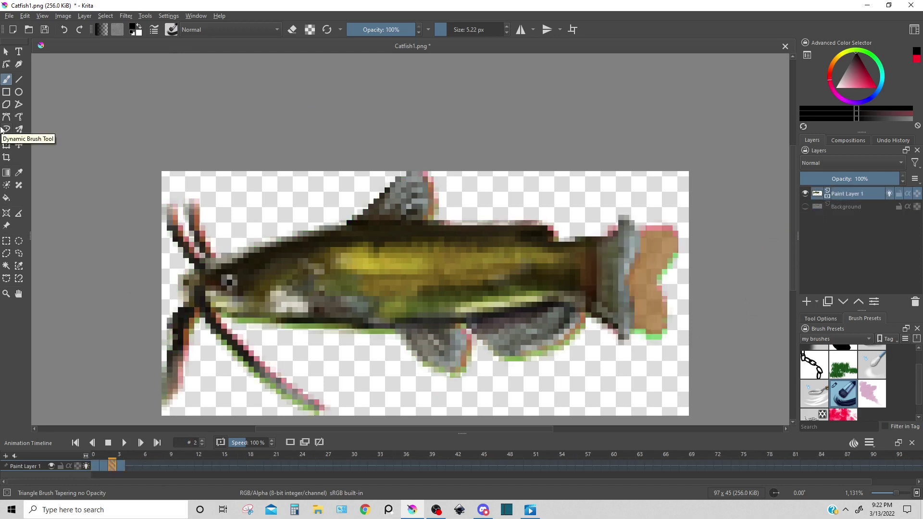
{"action": "key", "text": "space"}
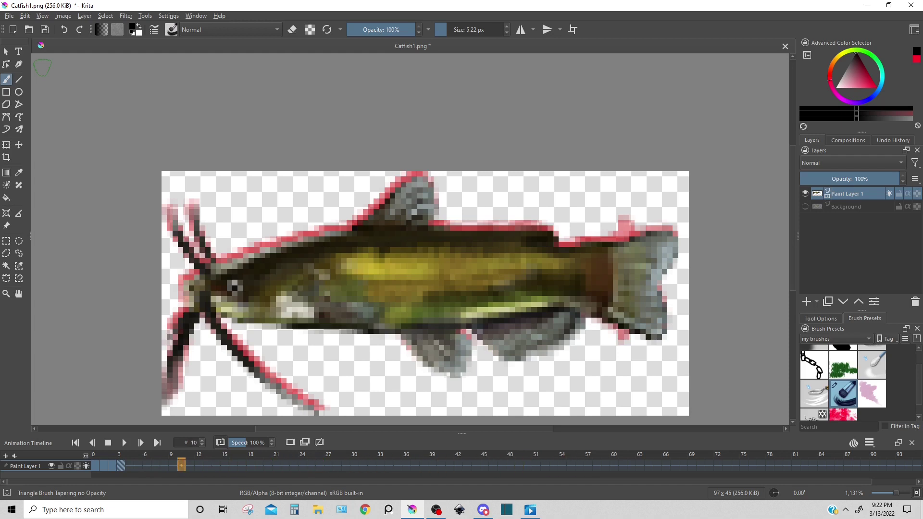
{"action": "key", "text": "Left"}
{"action": "right_click", "coordinate": [206, 464]}
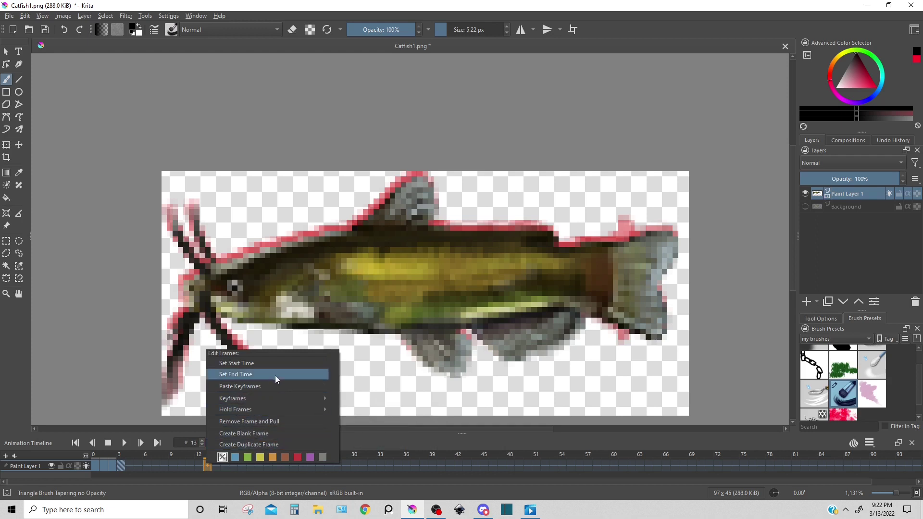
- Turn off the onion-skin ghosting on Paint Layer 1 and go to frame 4
{"action": "left_click", "coordinate": [154, 361]}
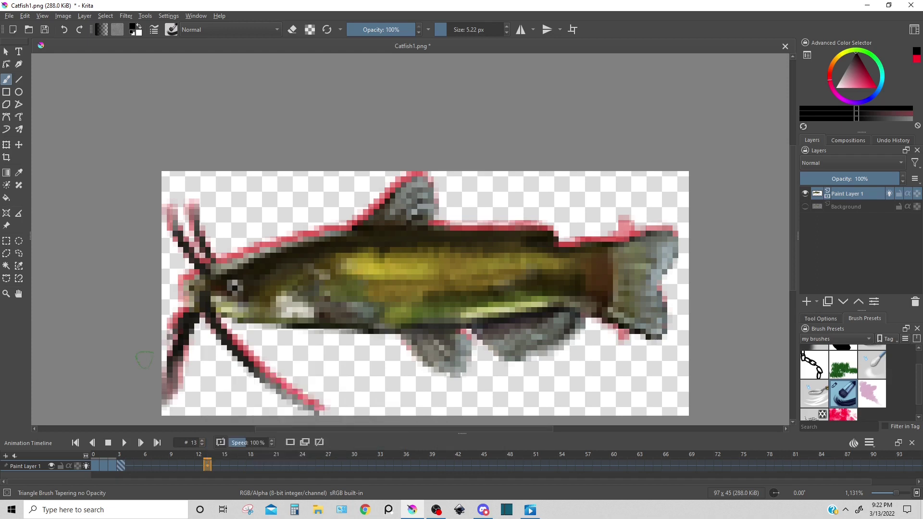
{"action": "mouse_move", "coordinate": [146, 369]}
{"action": "left_mouse_down"}
{"action": "mouse_move", "coordinate": [146, 291]}
{"action": "mouse_move", "coordinate": [145, 328]}
{"action": "left_mouse_up"}
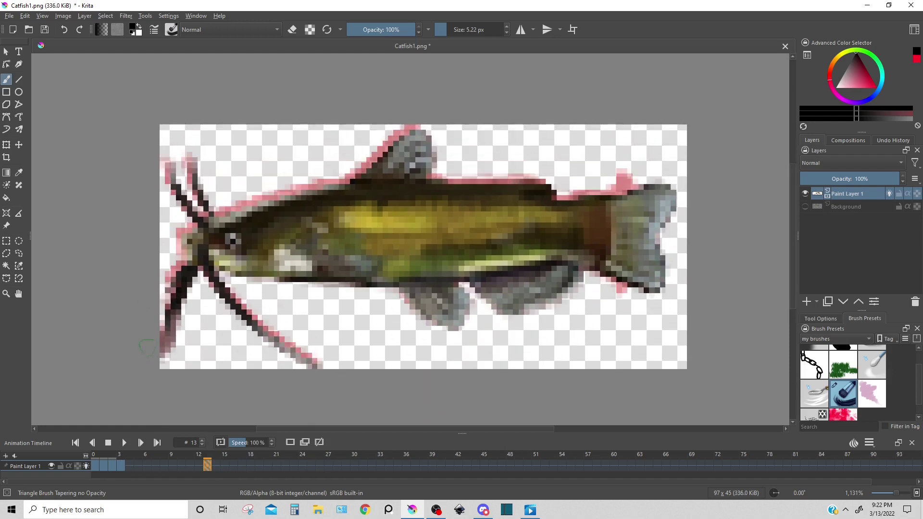
{"action": "left_click", "coordinate": [889, 193]}
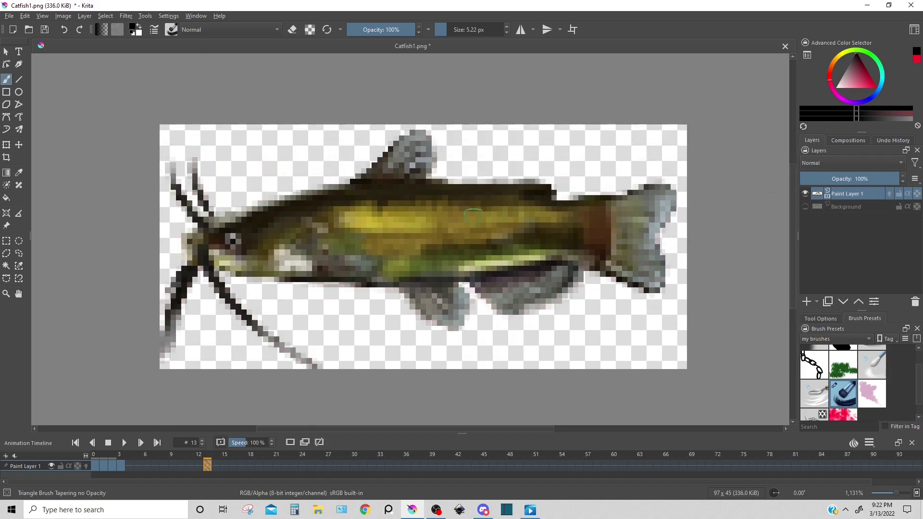
{"action": "left_click_drag", "start_coordinate": [435, 254], "coordinate": [456, 258]}
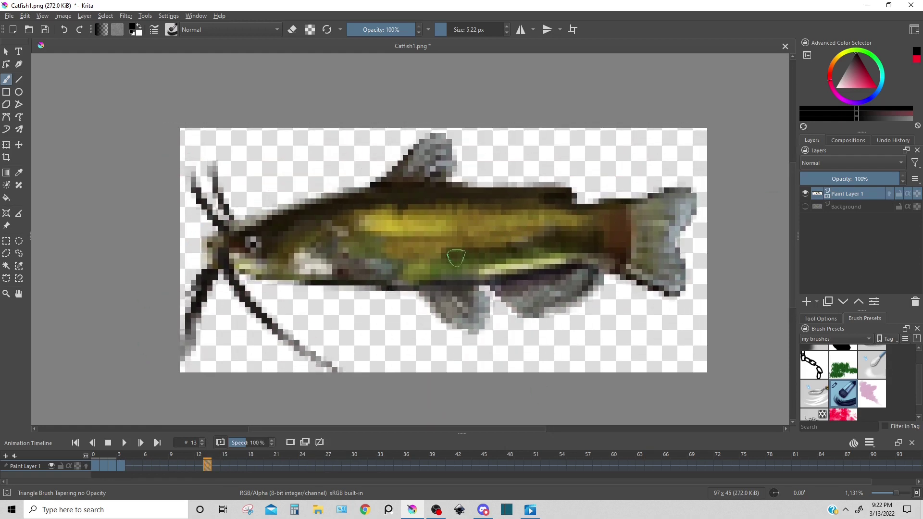
{"action": "left_click", "coordinate": [130, 465]}
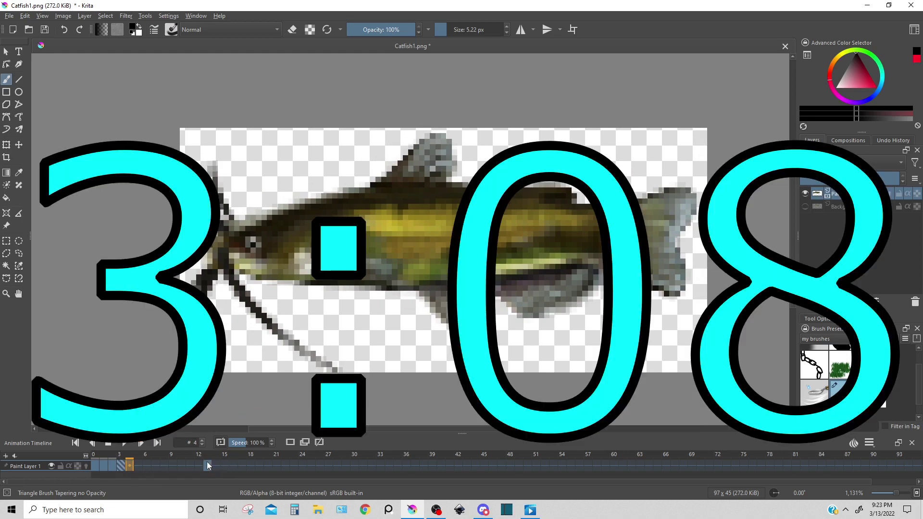
- Duplicate the fish drawing into a new keyframe at frame 9
{"action": "right_click", "coordinate": [208, 466]}
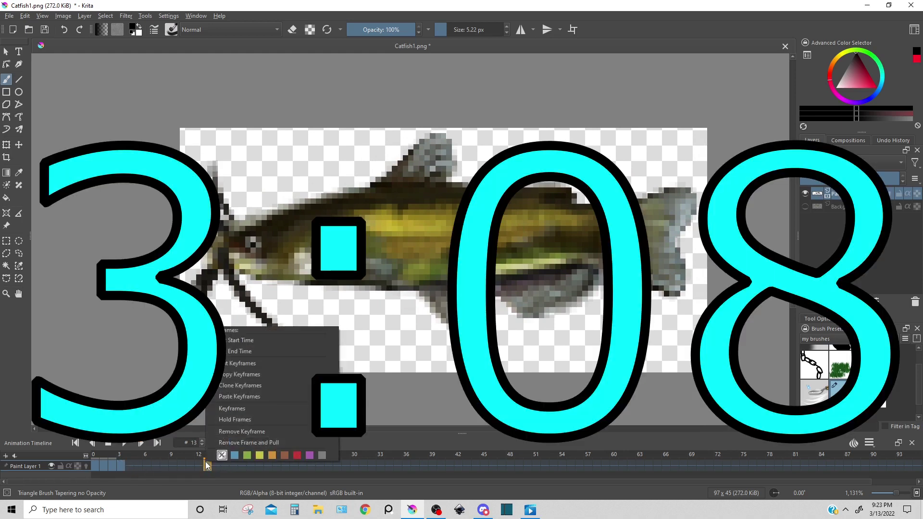
{"action": "left_click", "coordinate": [236, 437]}
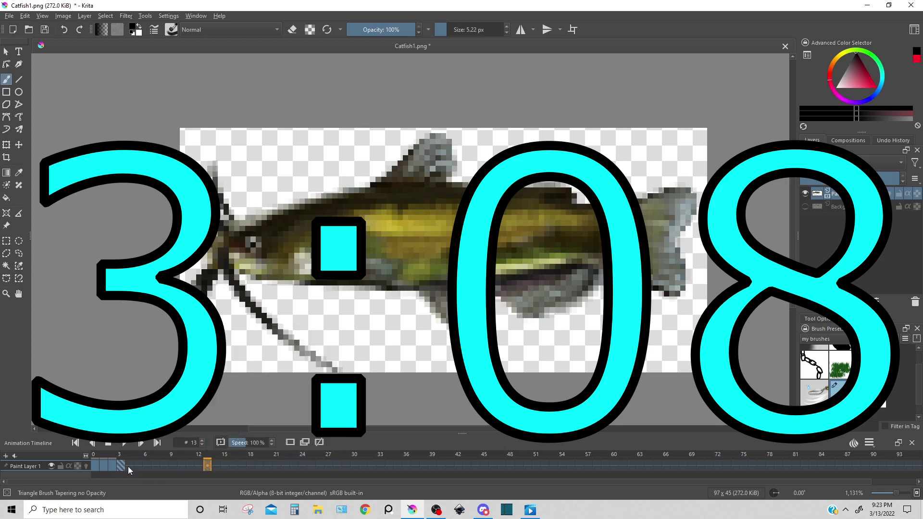
{"action": "right_click", "coordinate": [172, 465]}
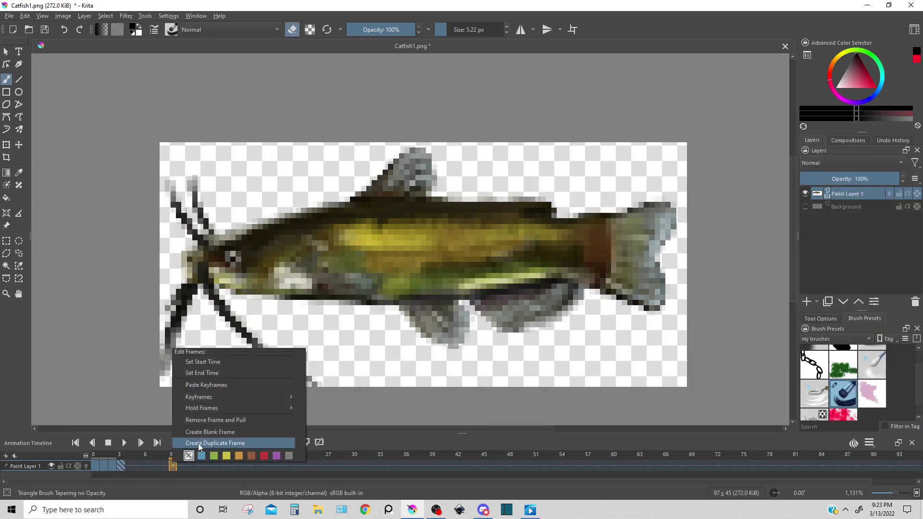
{"action": "left_click", "coordinate": [199, 444]}
{"action": "left_click", "coordinate": [122, 464]}
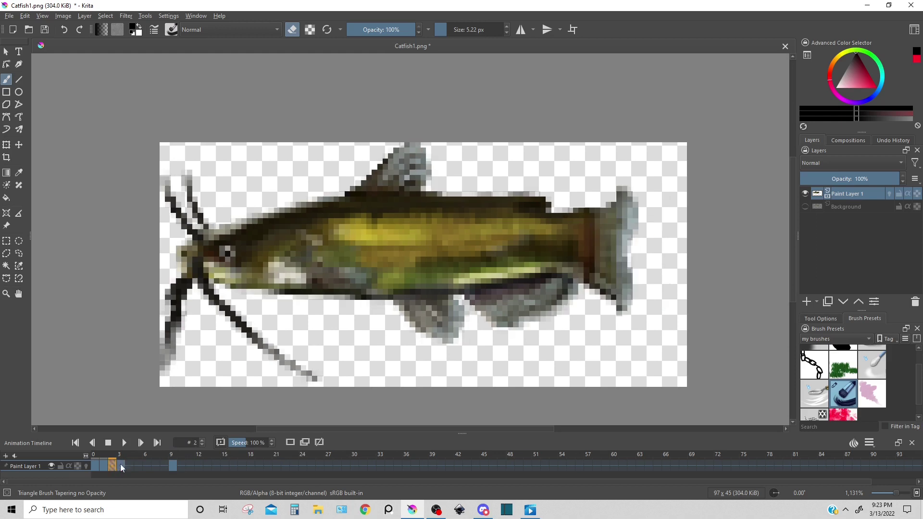
{"action": "left_click", "coordinate": [173, 465]}
- Erase three diagonal strips and a couple of small spots from the fish at frame 9
{"action": "left_click_drag", "start_coordinate": [253, 282], "coordinate": [324, 210]}
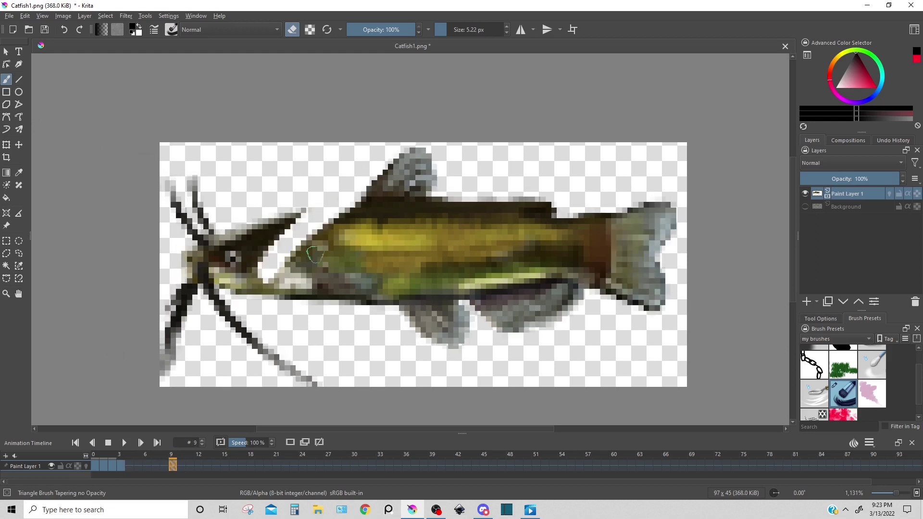
{"action": "left_click_drag", "start_coordinate": [317, 274], "coordinate": [404, 187]}
{"action": "left_click_drag", "start_coordinate": [390, 274], "coordinate": [448, 202]}
{"action": "left_click", "coordinate": [122, 465]}
{"action": "left_click", "coordinate": [172, 465]}
- Remove the frame 9 keyframe, create a blank frame there, then remove that too
{"action": "right_click", "coordinate": [174, 465]}
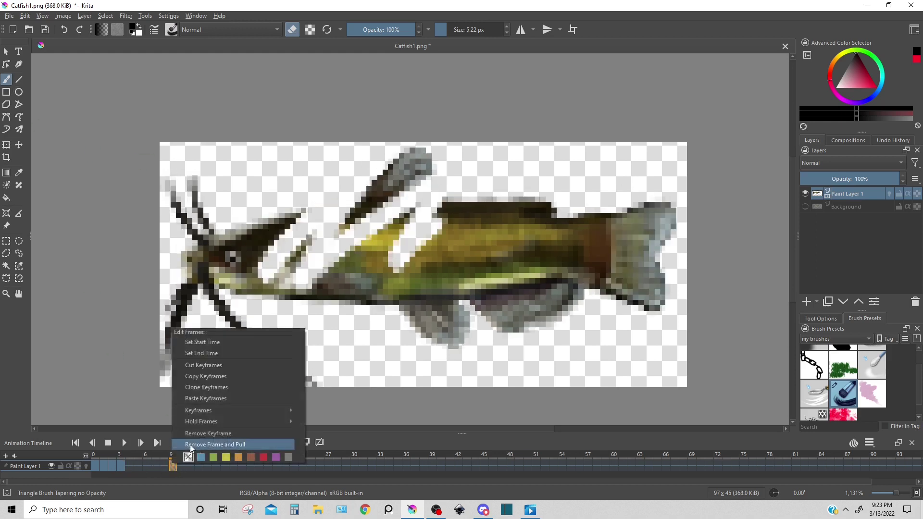
{"action": "left_click", "coordinate": [192, 444]}
{"action": "right_click", "coordinate": [172, 466]}
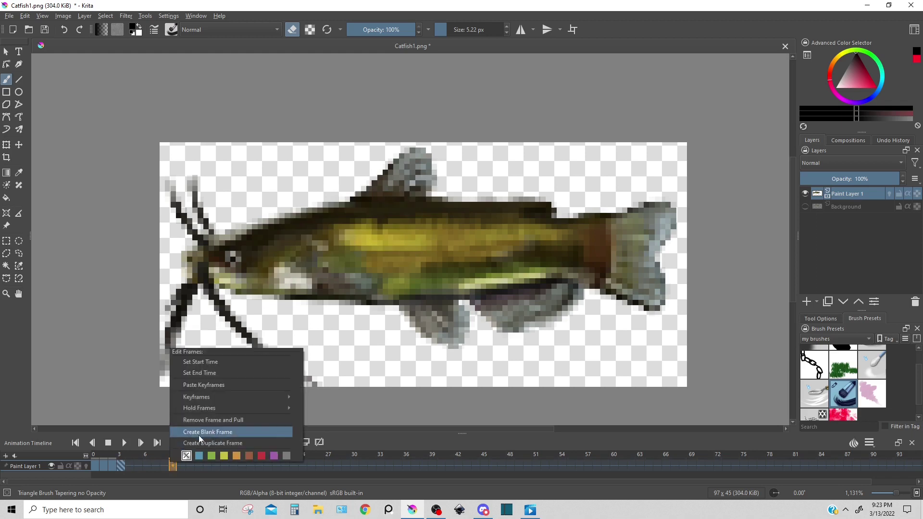
{"action": "left_click", "coordinate": [199, 433]}
{"action": "key", "text": "Left"}
{"action": "key", "text": "Left"}
{"action": "left_click", "coordinate": [172, 465]}
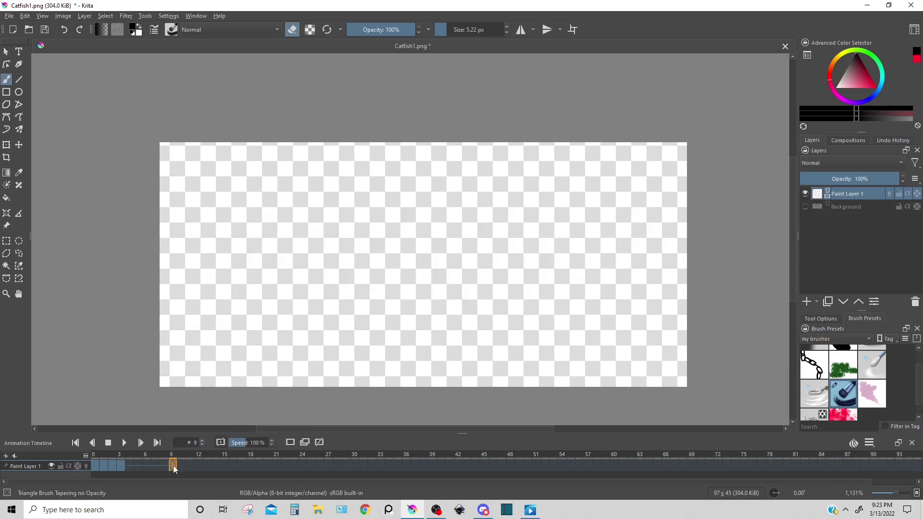
{"action": "right_click", "coordinate": [173, 465]}
{"action": "left_click", "coordinate": [202, 436]}
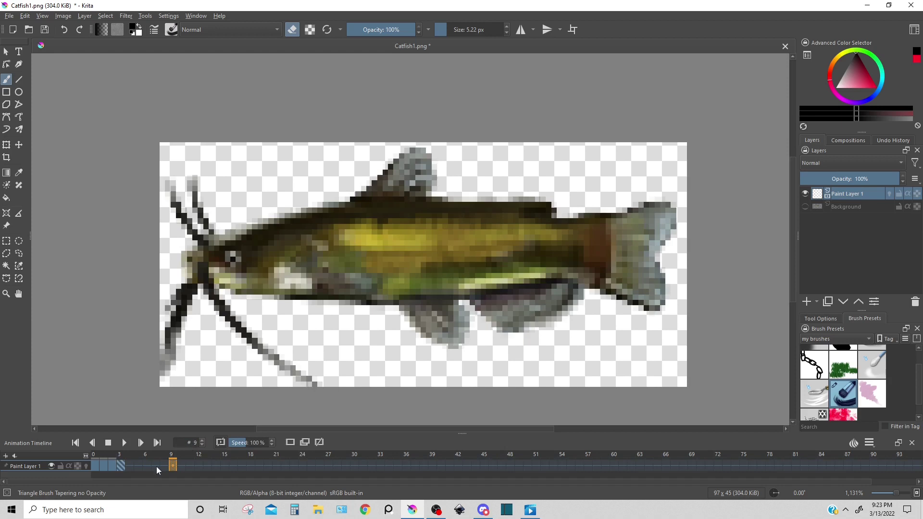
- Toggle the Background layer's visibility, reselect Paint Layer 1, and add Paint Layer 2 above it
{"action": "left_click", "coordinate": [129, 465]}
{"action": "left_click", "coordinate": [806, 207]}
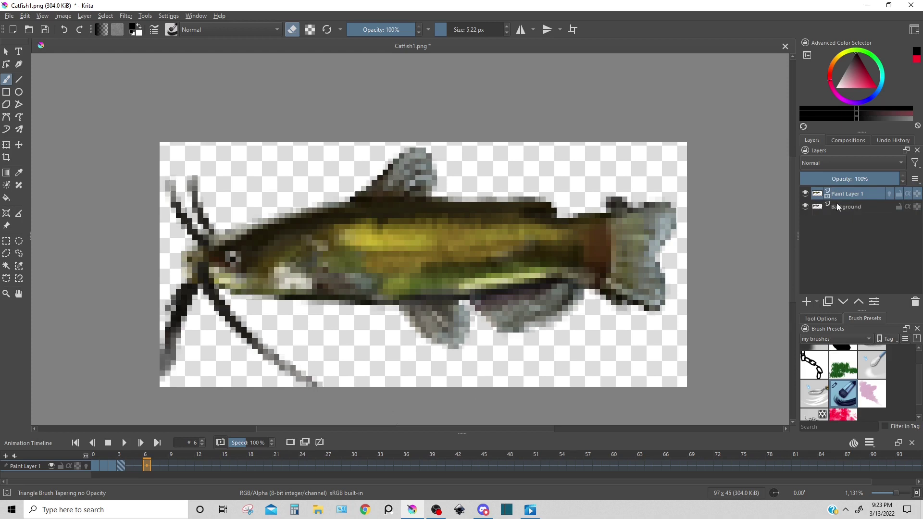
{"action": "mouse_move", "coordinate": [840, 208]}
{"action": "left_mouse_down"}
{"action": "mouse_move", "coordinate": [856, 209]}
{"action": "mouse_move", "coordinate": [830, 229]}
{"action": "left_mouse_up"}
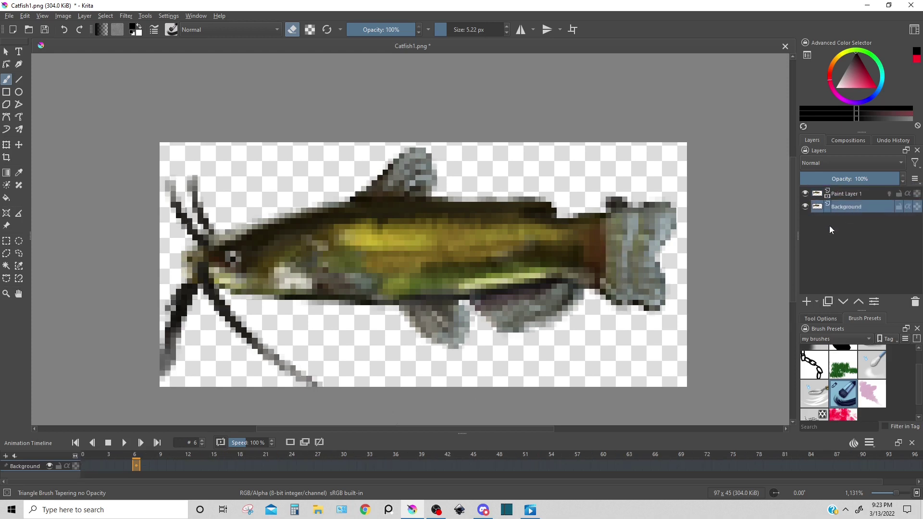
{"action": "left_click", "coordinate": [806, 207]}
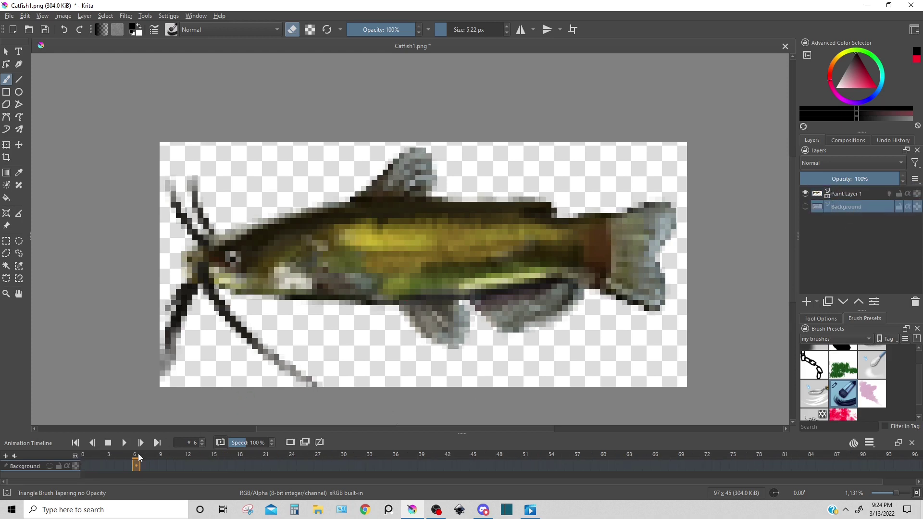
{"action": "left_click", "coordinate": [829, 195]}
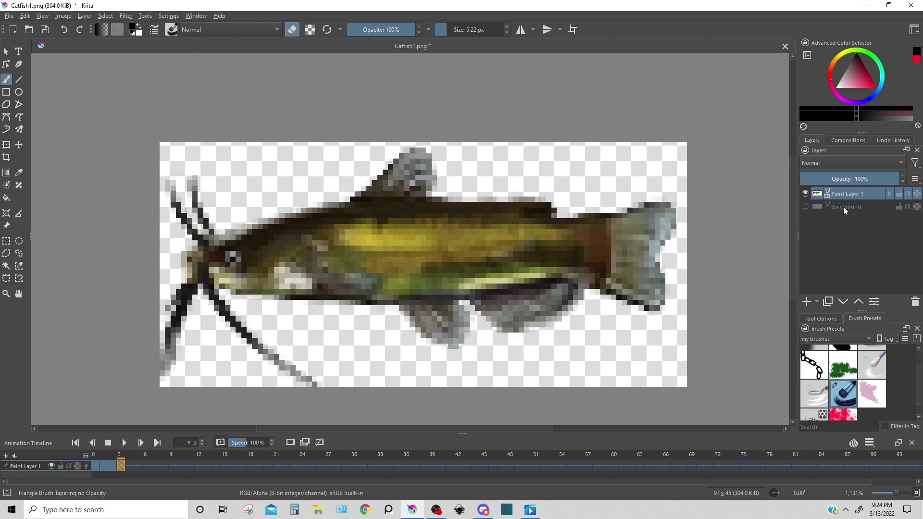
{"action": "left_click", "coordinate": [807, 304]}
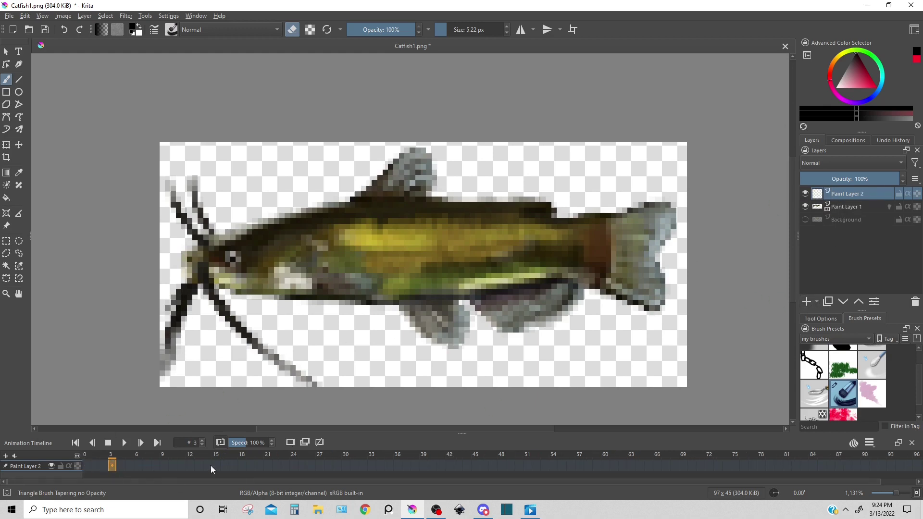
{"action": "left_click", "coordinate": [10, 16]}
{"action": "left_click", "coordinate": [43, 153]}
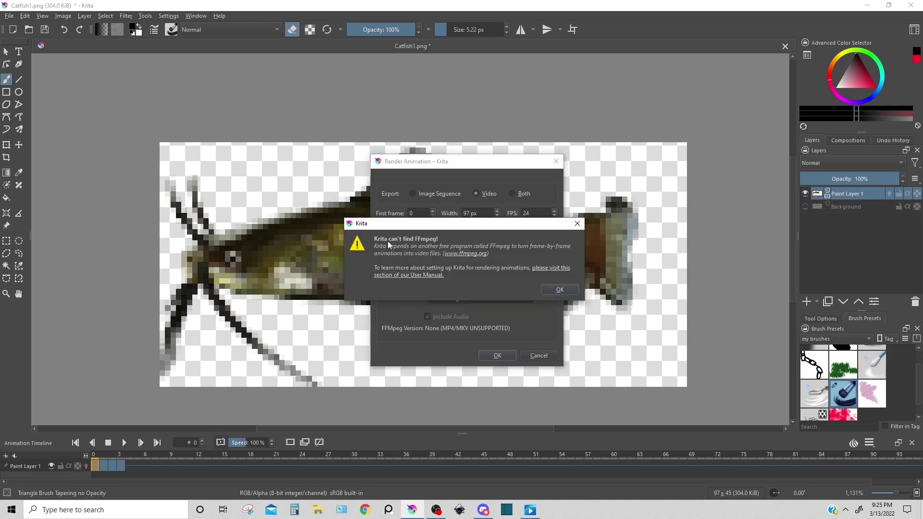
{"action": "left_click", "coordinate": [466, 253]}
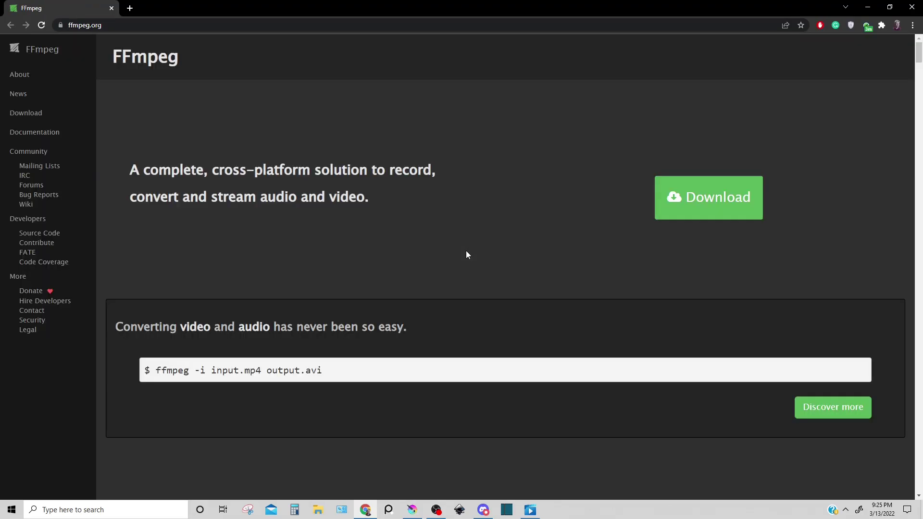
{"action": "scroll", "coordinate": [472, 196], "scroll_direction": "down", "scroll_amount": 3}
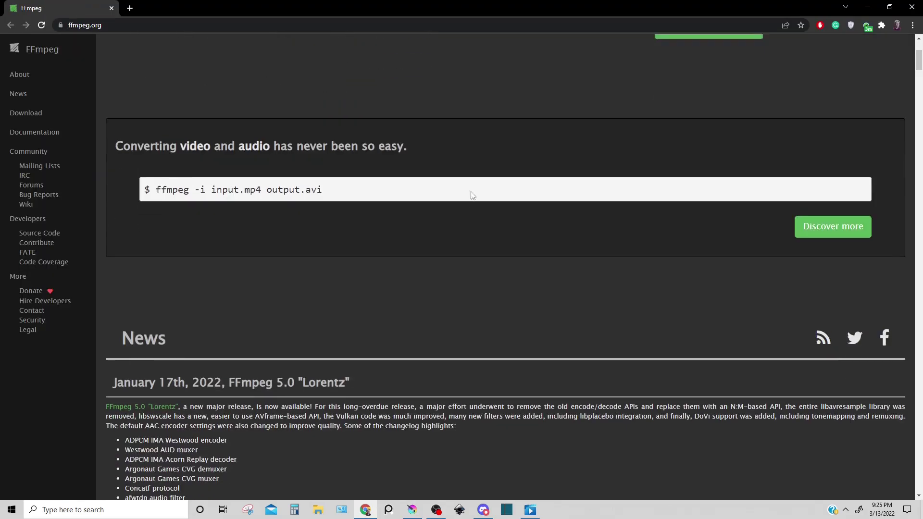
{"action": "scroll", "coordinate": [472, 196], "scroll_direction": "up", "scroll_amount": 3}
- Go to FFmpeg's Download page and follow the 'Windows builds from gyan.dev' link
{"action": "left_click", "coordinate": [657, 203]}
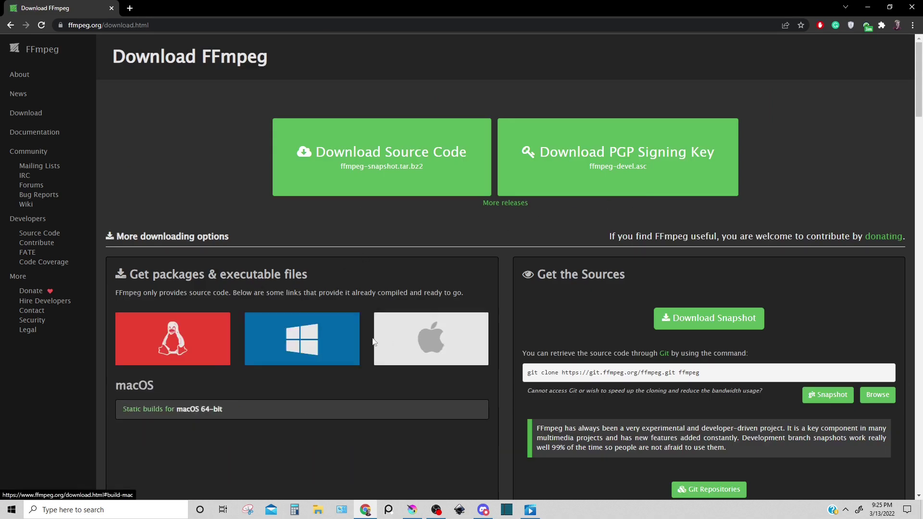
{"action": "mouse_move", "coordinate": [301, 339]}
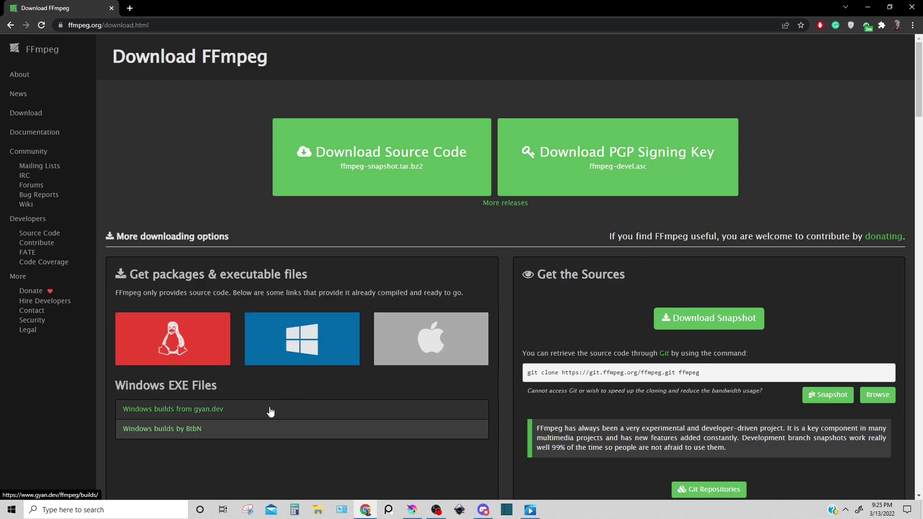
{"action": "left_click", "coordinate": [229, 411]}
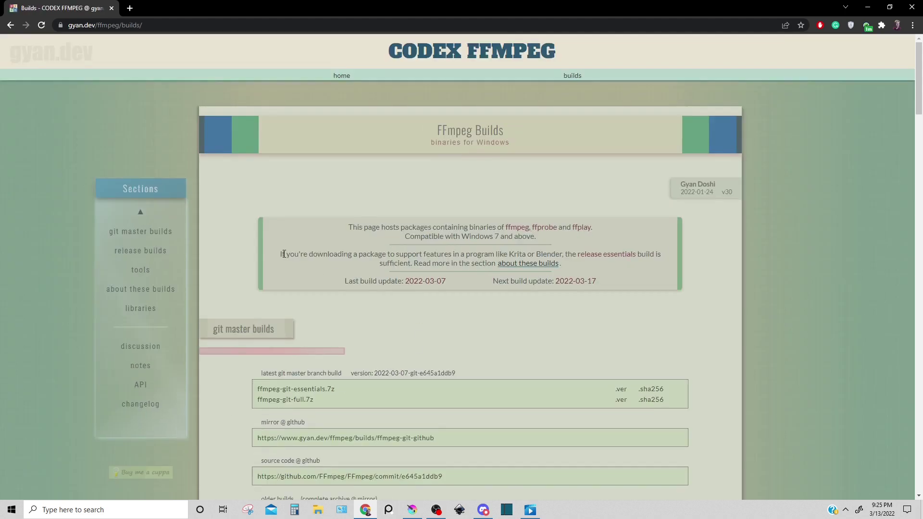
- Download ffmpeg-git-essentials.7z from gyan.dev, open it in 7-Zip, and select its ffmpeg folder
{"action": "mouse_move", "coordinate": [280, 254]}
{"action": "left_mouse_down"}
{"action": "mouse_move", "coordinate": [545, 250]}
{"action": "mouse_move", "coordinate": [414, 265]}
{"action": "left_mouse_up"}
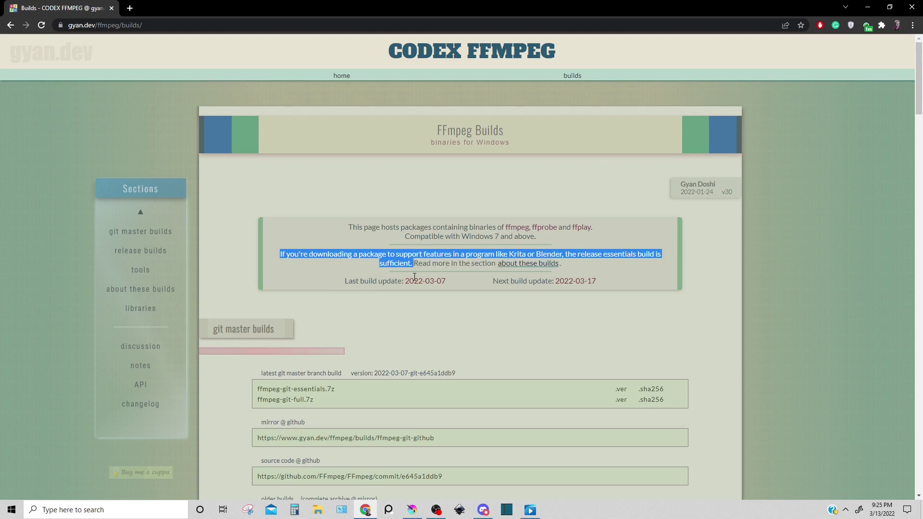
{"action": "left_click", "coordinate": [324, 281]}
{"action": "scroll", "coordinate": [339, 299], "scroll_direction": "down", "scroll_amount": 1}
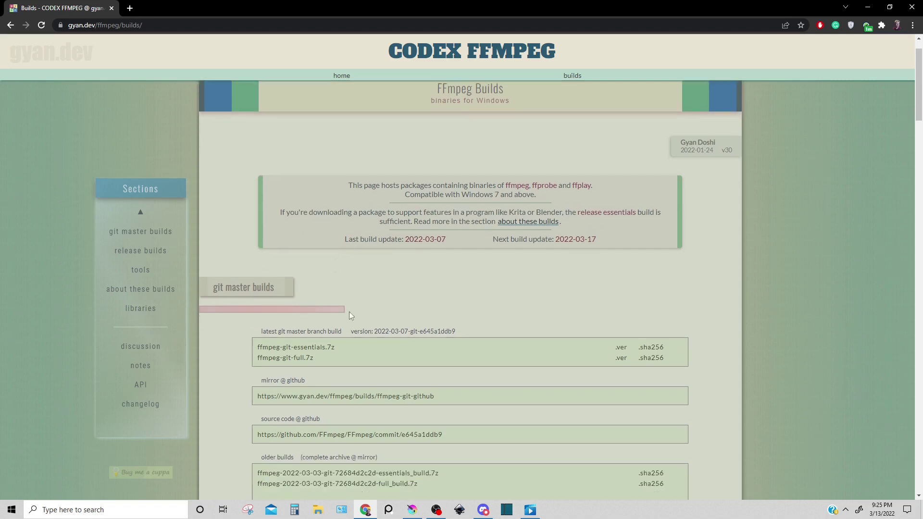
{"action": "left_click", "coordinate": [323, 346]}
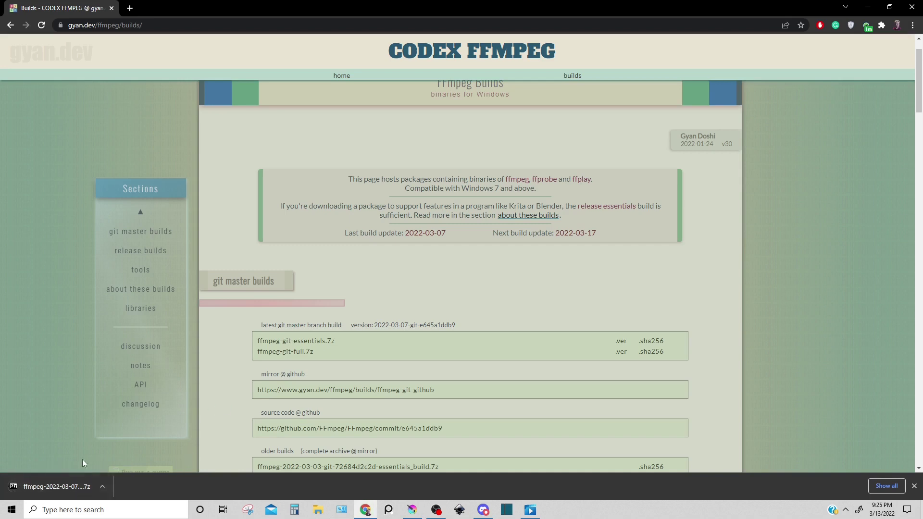
{"action": "left_click", "coordinate": [65, 484]}
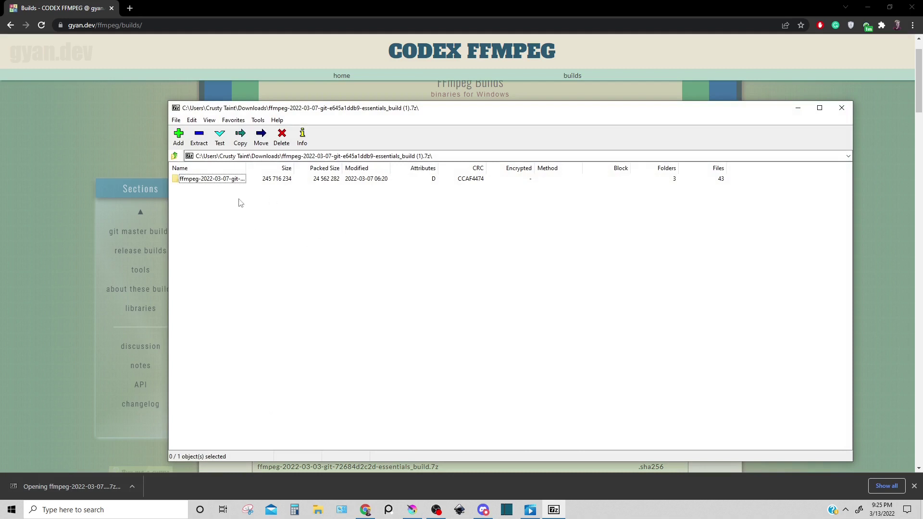
{"action": "left_click_drag", "start_coordinate": [261, 216], "coordinate": [192, 179]}
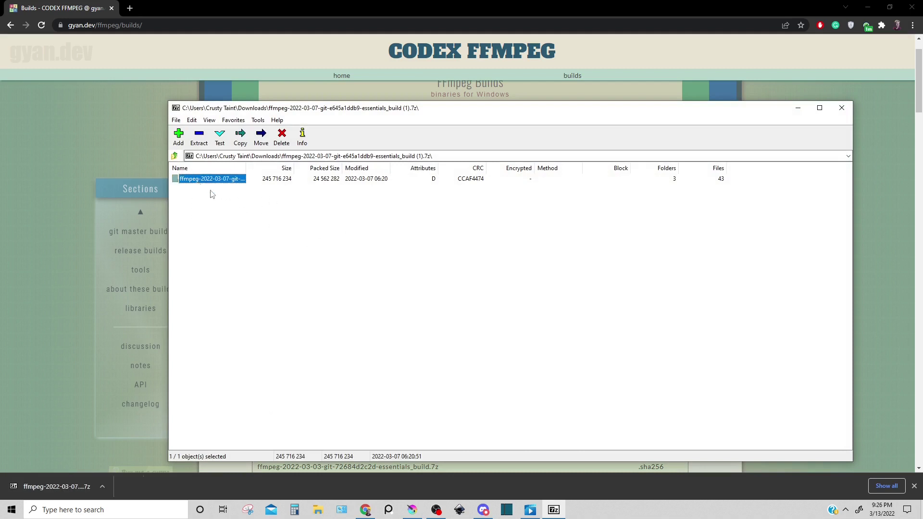
- Download the 64-bit Windows x64 7-Zip 21.07 installer from 7-zip.org/download.html
{"action": "left_click_drag", "start_coordinate": [453, 108], "coordinate": [453, 81]}
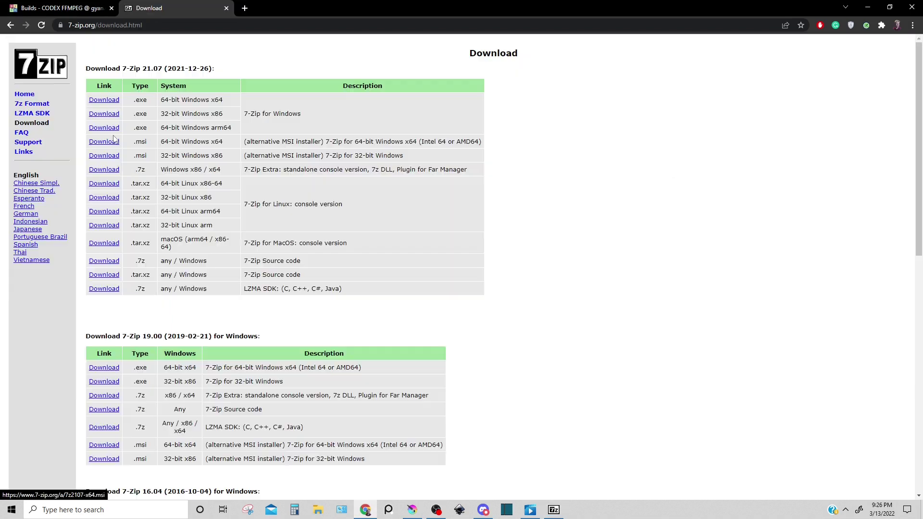
{"action": "left_click_drag", "start_coordinate": [143, 25], "coordinate": [65, 27]}
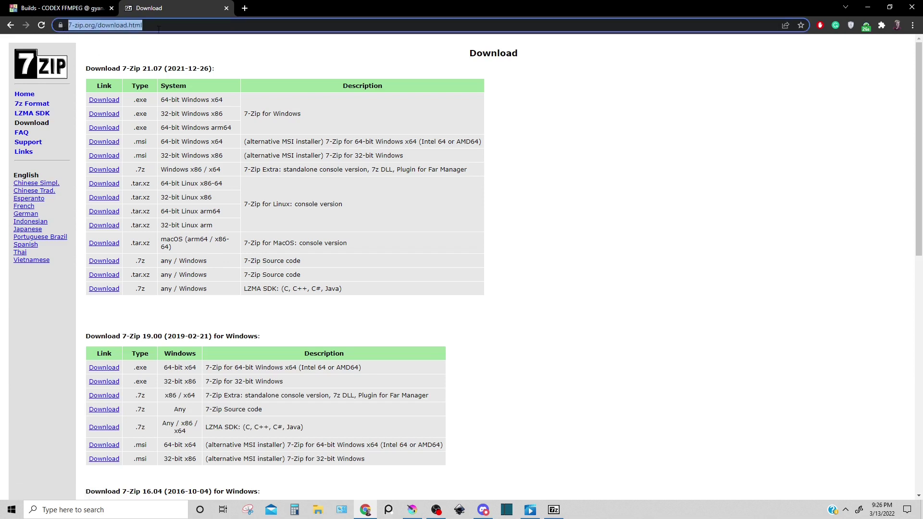
{"action": "left_click", "coordinate": [318, 52]}
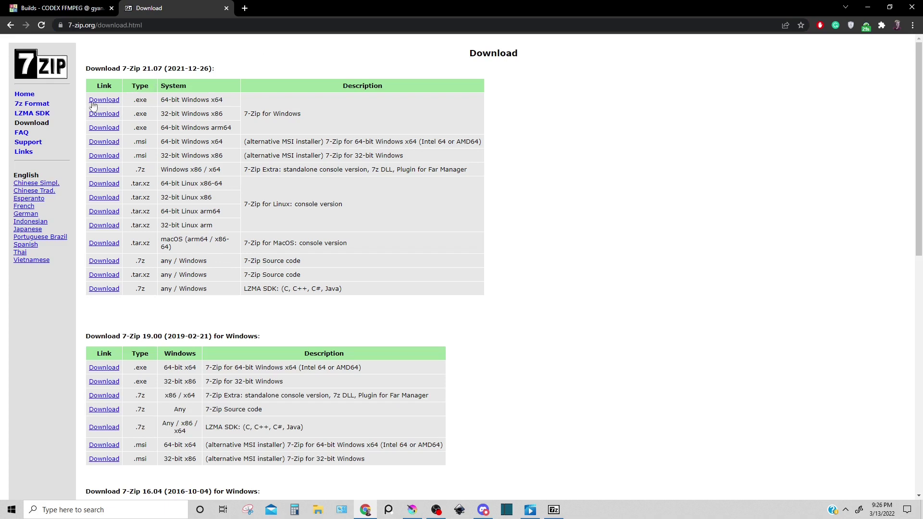
{"action": "left_click_drag", "start_coordinate": [88, 106], "coordinate": [271, 99]}
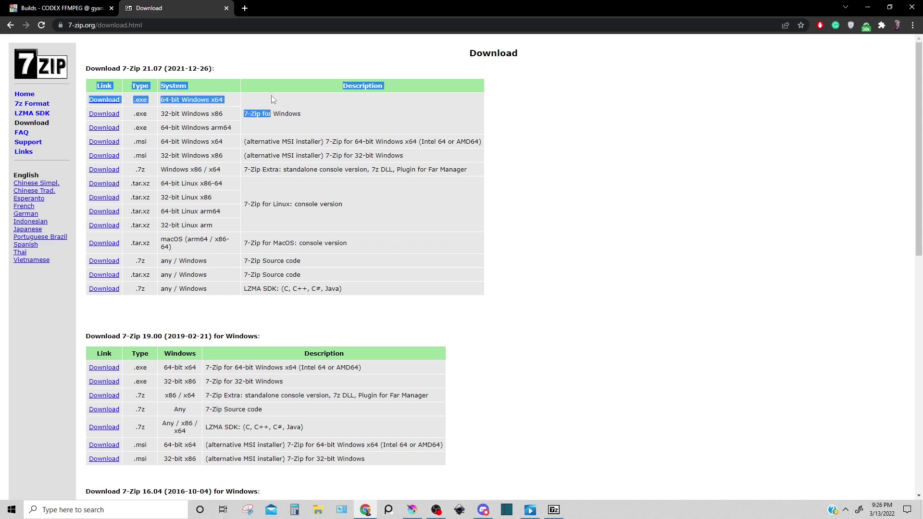
{"action": "left_click", "coordinate": [245, 97]}
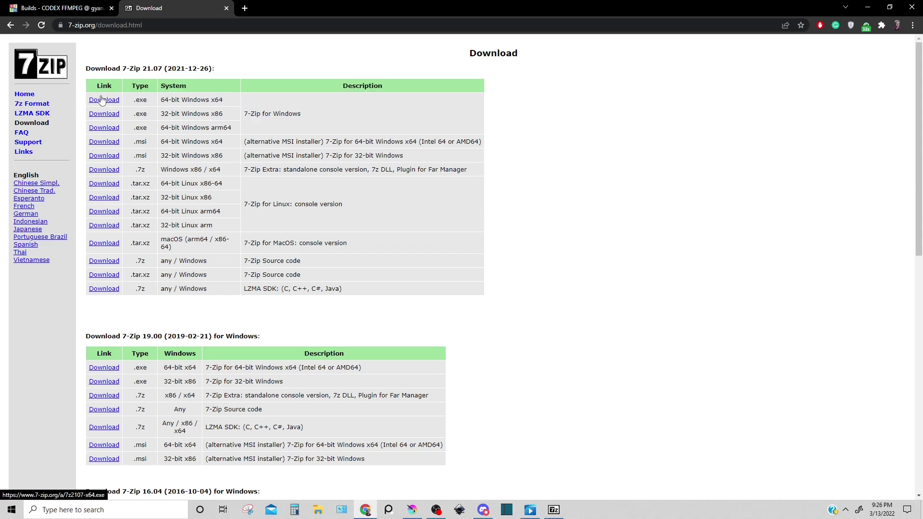
{"action": "left_click", "coordinate": [102, 101]}
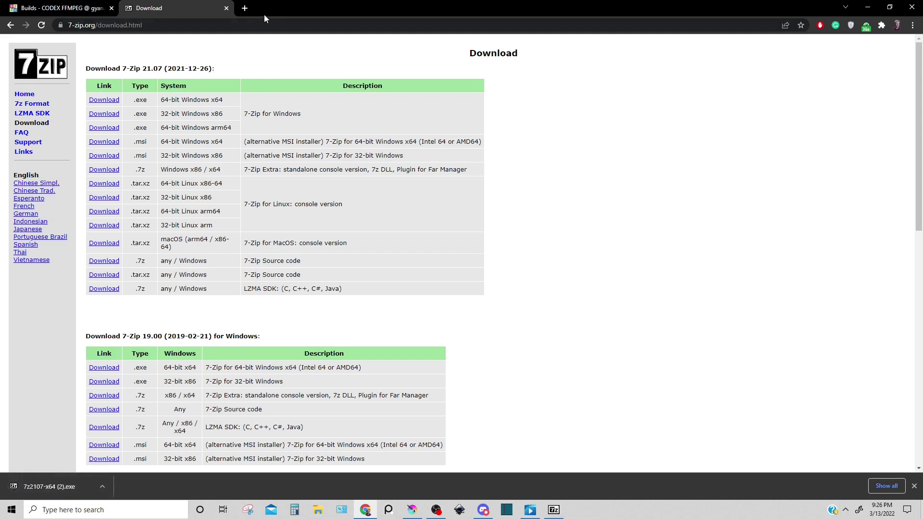
{"action": "left_click", "coordinate": [225, 10]}
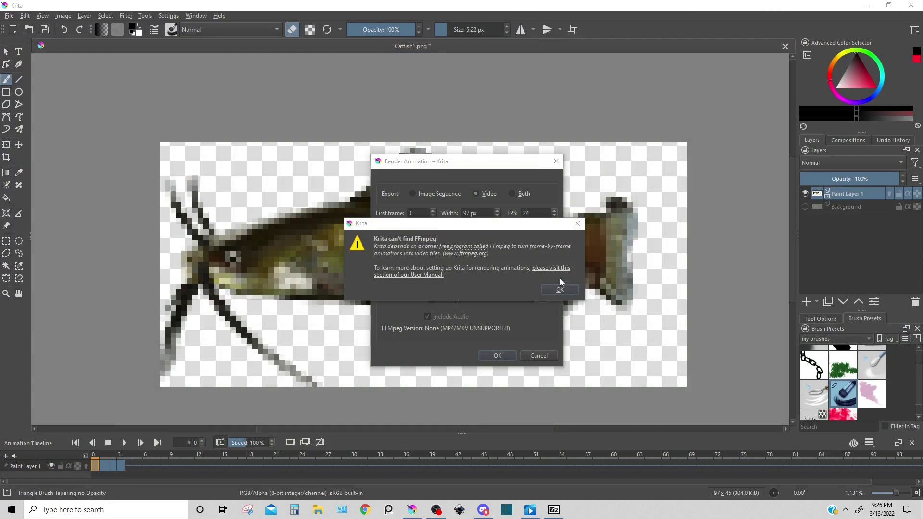
- Select ffmpeg.exe from the ffmpeg-2022-03-07 bin folder as Krita's FFmpeg program
{"action": "left_click", "coordinate": [558, 289]}
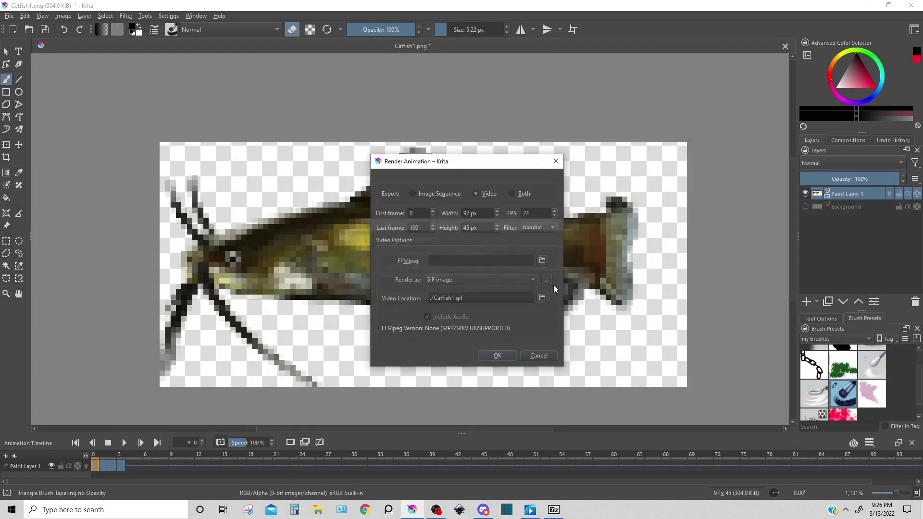
{"action": "left_click", "coordinate": [544, 262]}
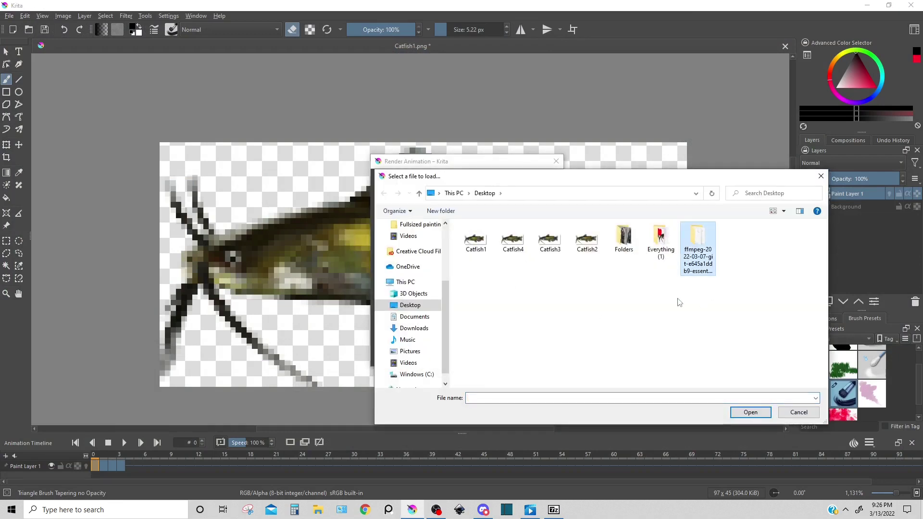
{"action": "left_click", "coordinate": [820, 177]}
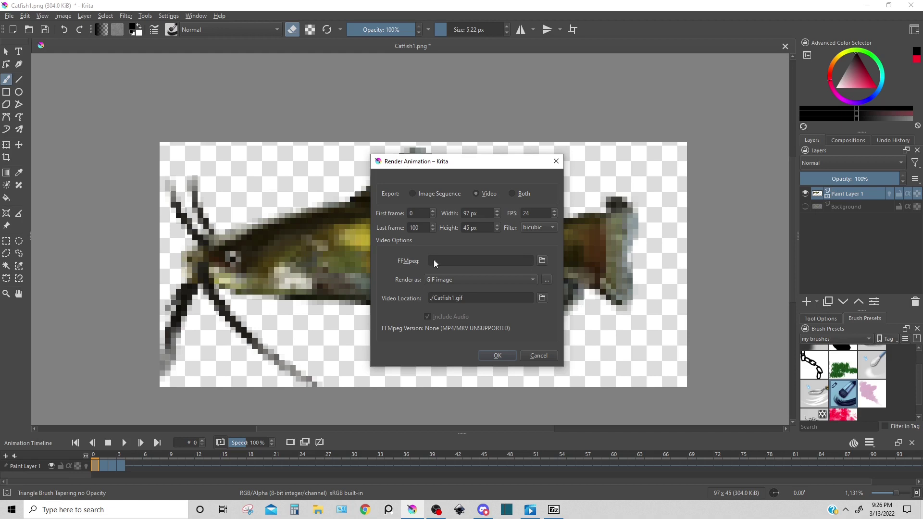
{"action": "left_click", "coordinate": [543, 261]}
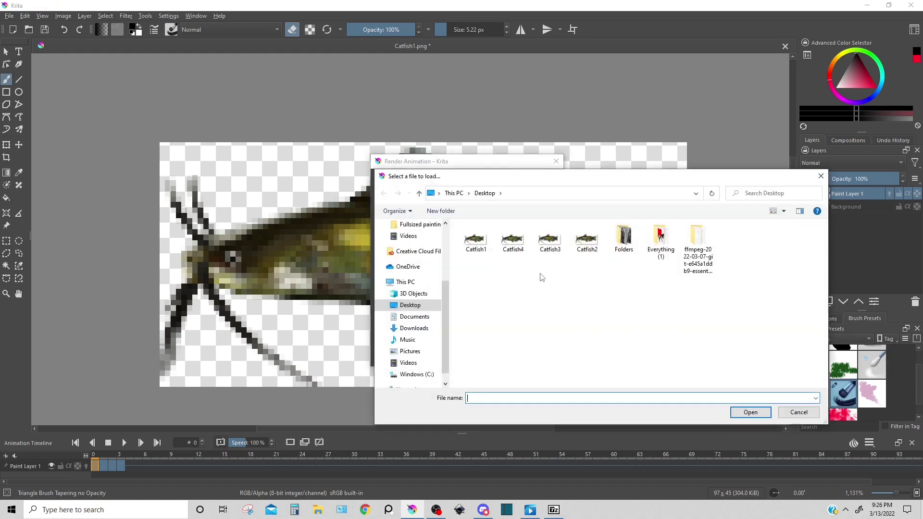
{"action": "double_click", "coordinate": [698, 249]}
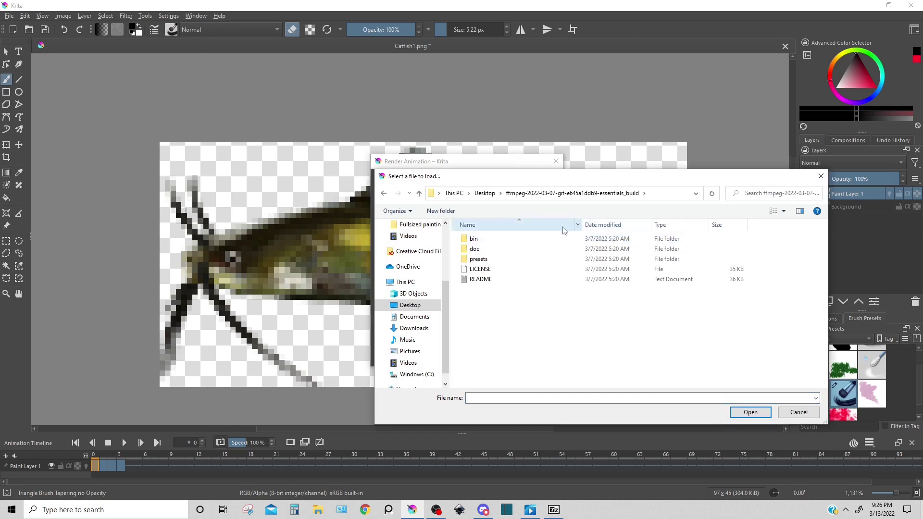
{"action": "double_click", "coordinate": [483, 242]}
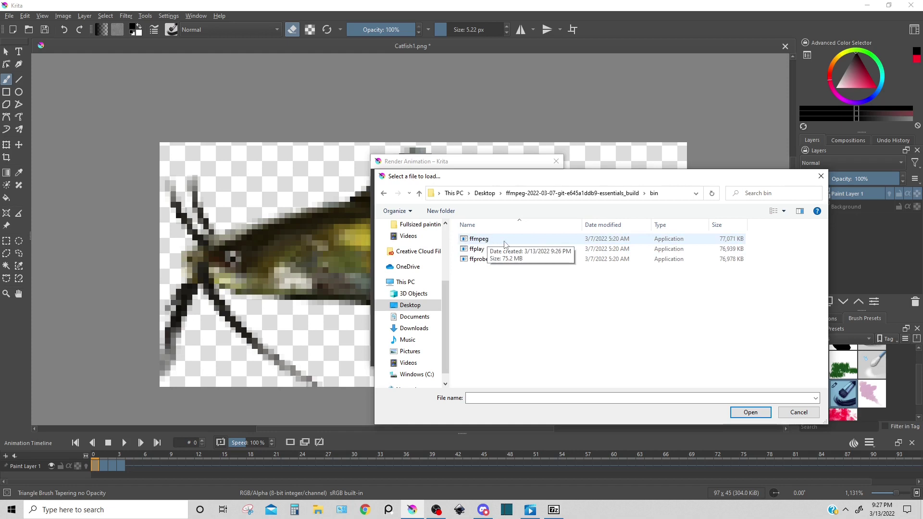
{"action": "left_click", "coordinate": [503, 243]}
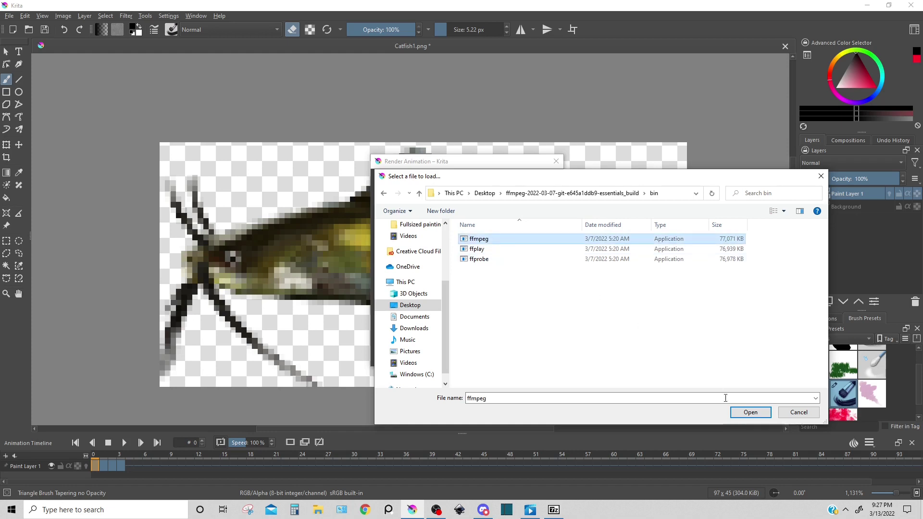
{"action": "left_click", "coordinate": [742, 412]}
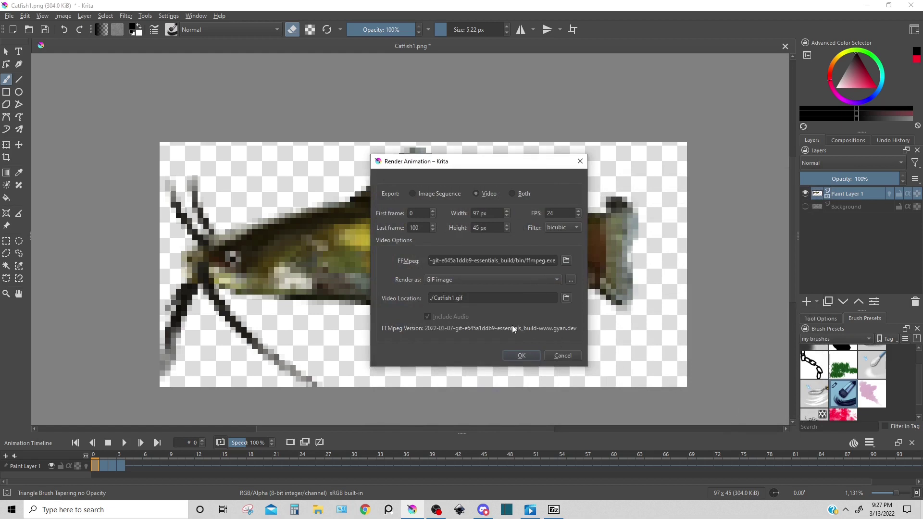
- Keep GIF image output, end at frame 3, and save as Catfish1.gif on the Desktop
{"action": "left_click", "coordinate": [495, 280]}
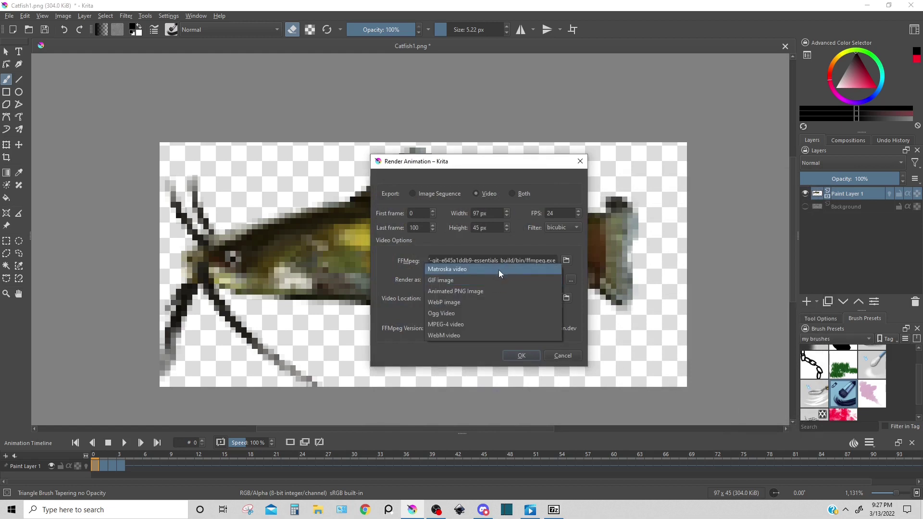
{"action": "left_click", "coordinate": [495, 280]}
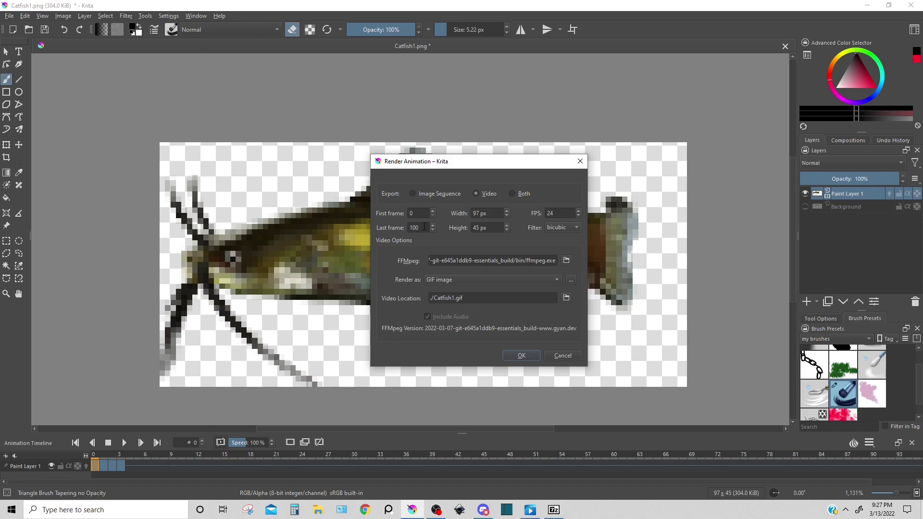
{"action": "key", "text": "Tab"}
{"action": "type", "text": "3"}
{"action": "left_click", "coordinate": [451, 280]}
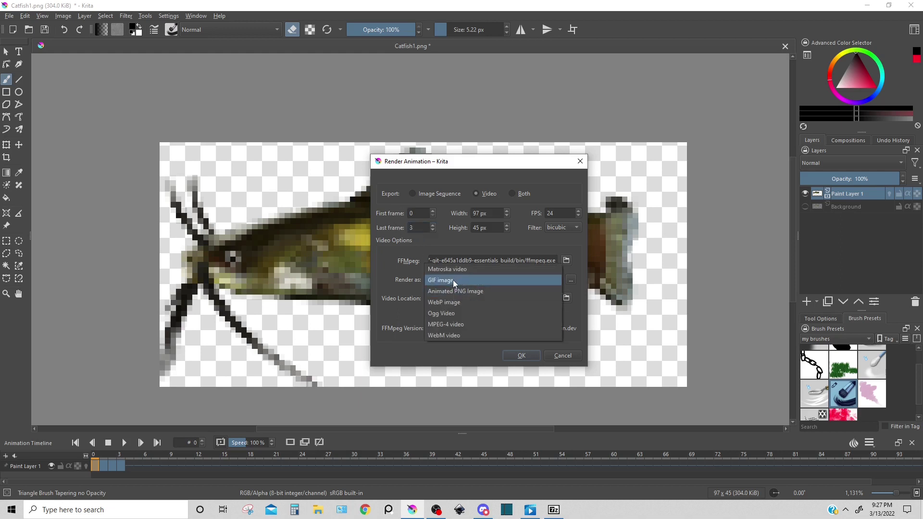
{"action": "left_click", "coordinate": [454, 280]}
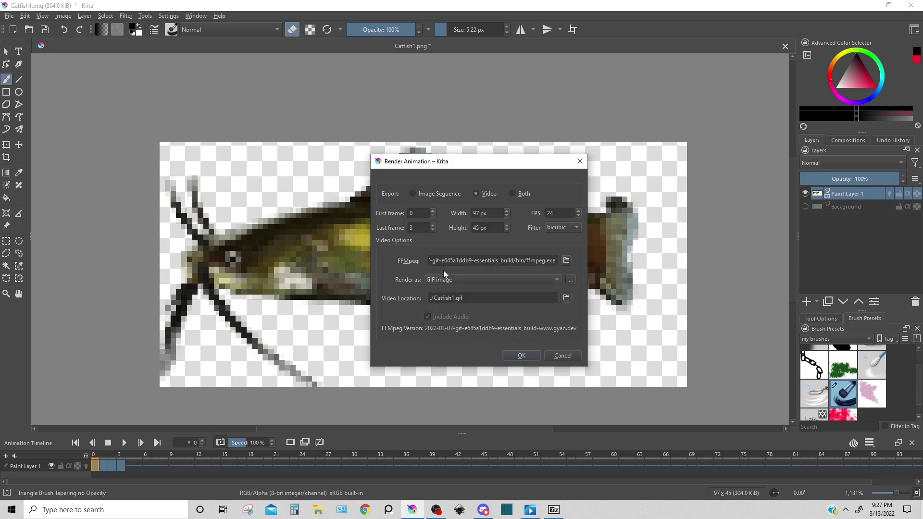
{"action": "left_click", "coordinate": [566, 297]}
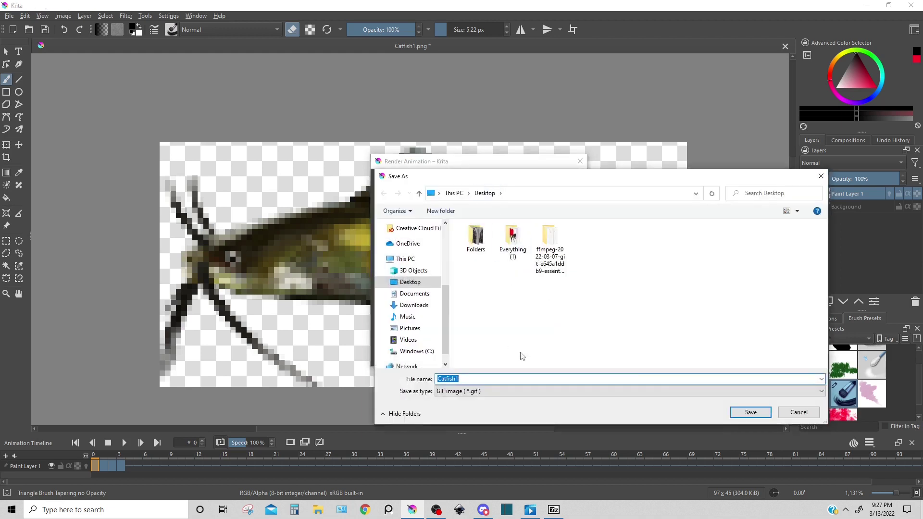
{"action": "left_click", "coordinate": [753, 412]}
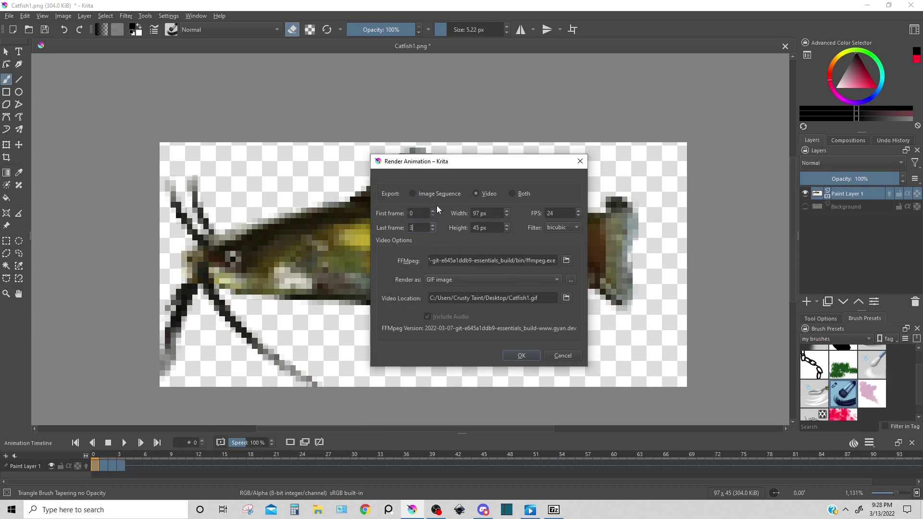
- Lower the render rate to 6 fps, set Export back to Video, and render the GIF
{"action": "left_click", "coordinate": [578, 215]}
{"action": "left_click", "coordinate": [412, 194]}
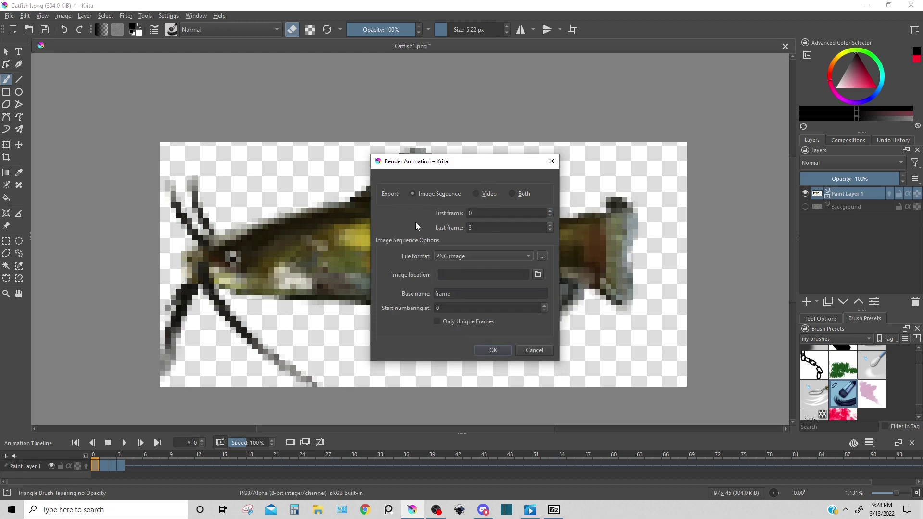
{"action": "left_click", "coordinate": [476, 194]}
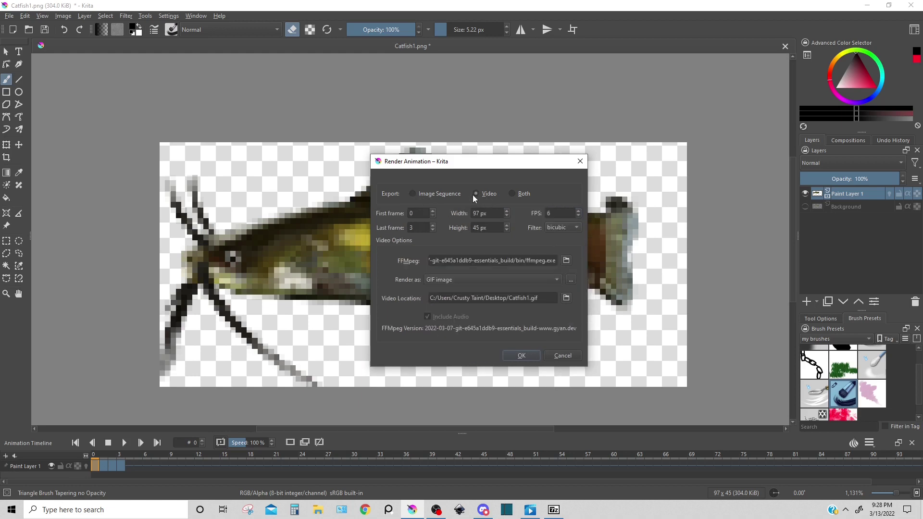
{"action": "key", "text": "Escape"}
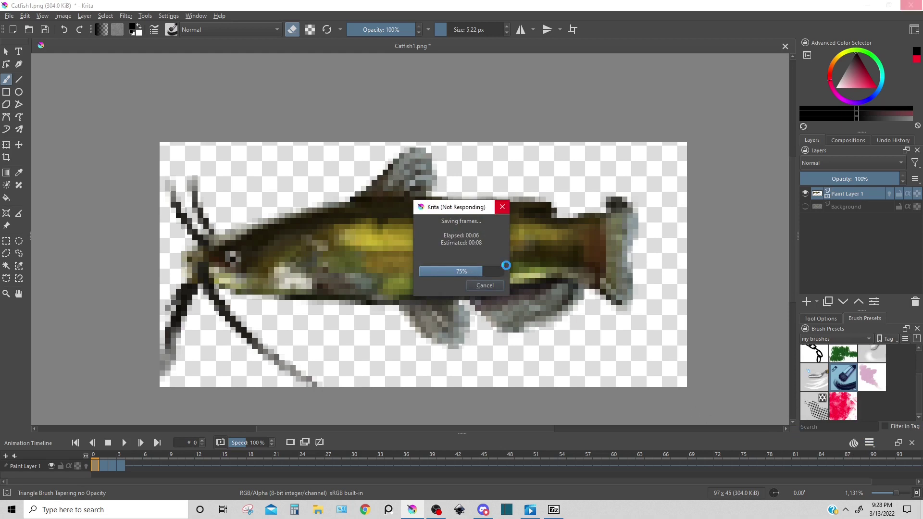
{"action": "left_click", "coordinate": [869, 442]}
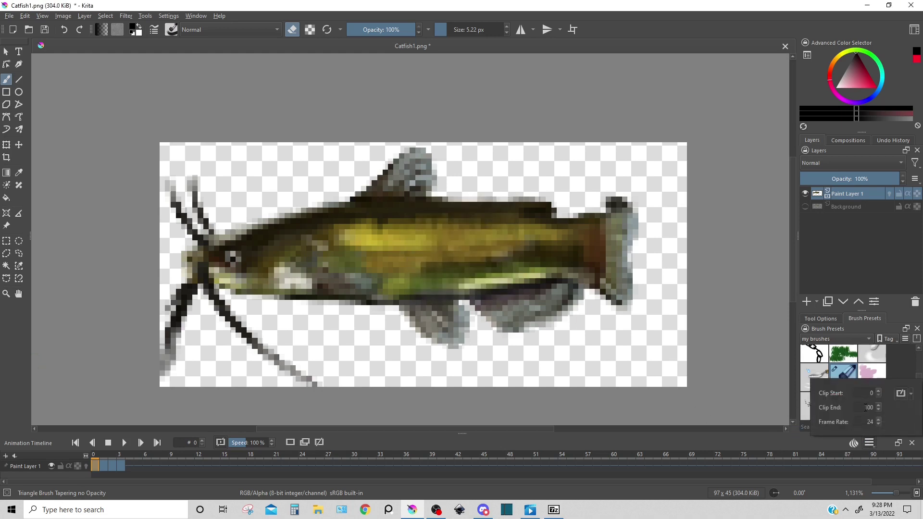
- Play the four-frame catfish loop and lower the playback frame rate from 24
{"action": "key", "text": "Return"}
{"action": "key", "text": "space"}
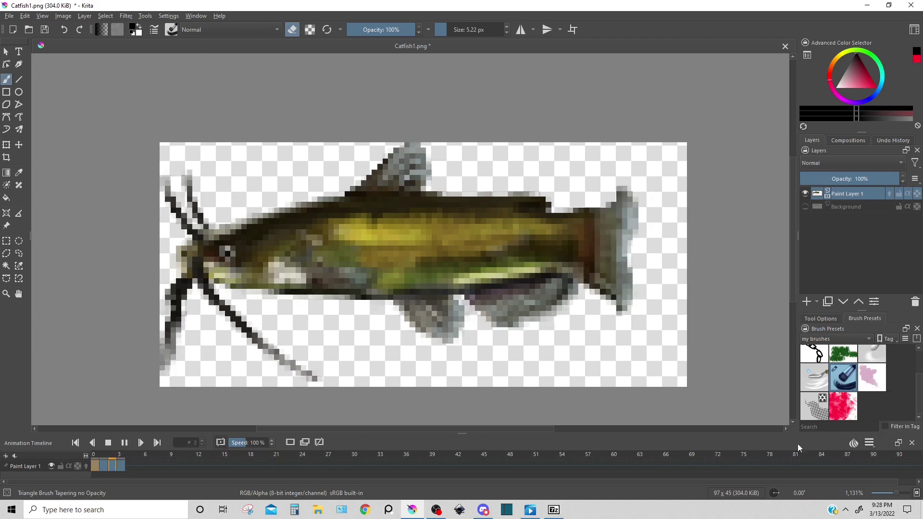
{"action": "left_click", "coordinate": [869, 442]}
{"action": "left_click", "coordinate": [878, 425]}
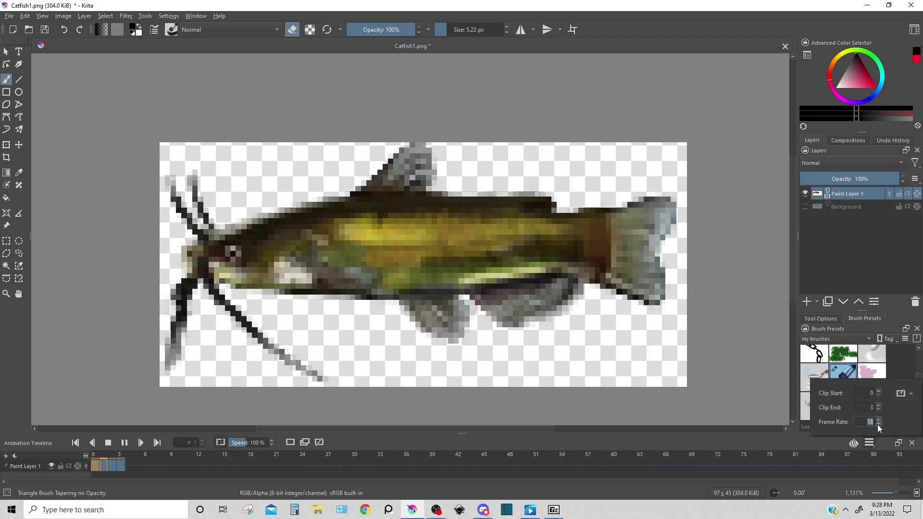
{"action": "left_click", "coordinate": [878, 425]}
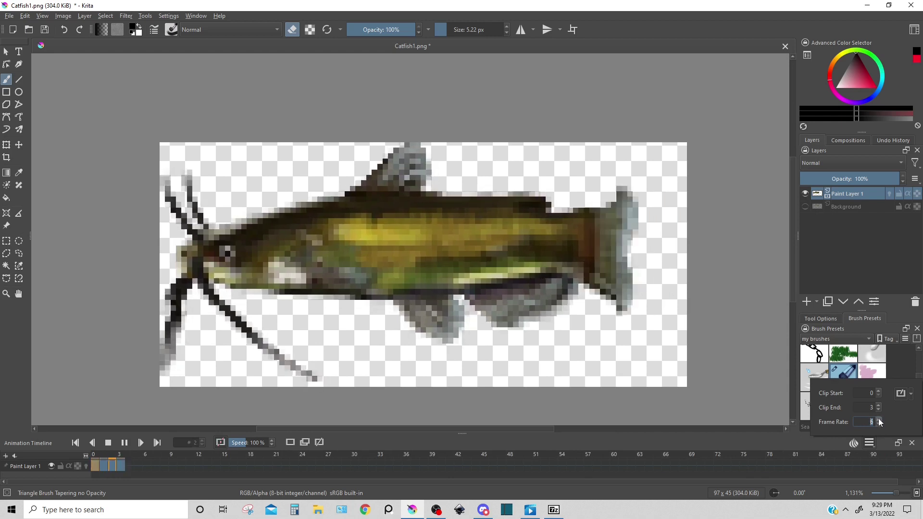
{"action": "left_click", "coordinate": [878, 419]}
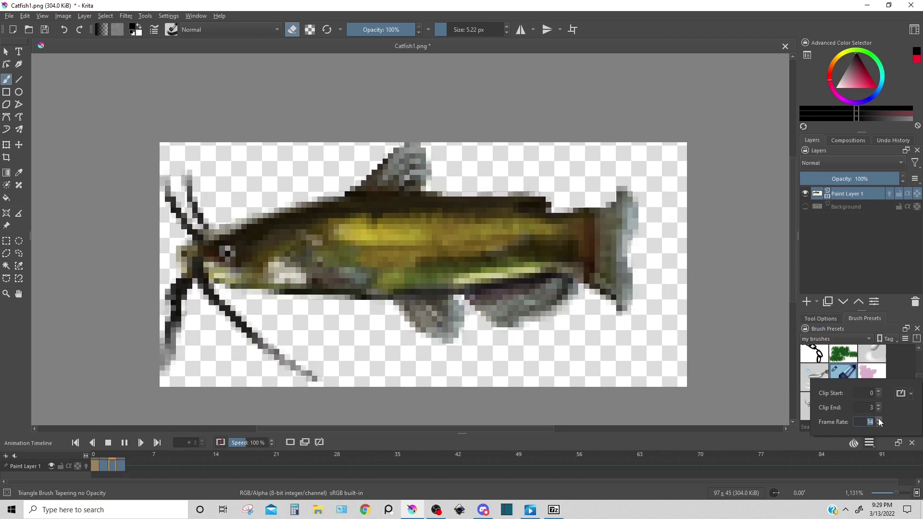
{"action": "left_click", "coordinate": [878, 419]}
{"action": "left_click", "coordinate": [878, 424]}
{"action": "left_click", "coordinate": [878, 425]}
{"action": "left_click", "coordinate": [878, 424]}
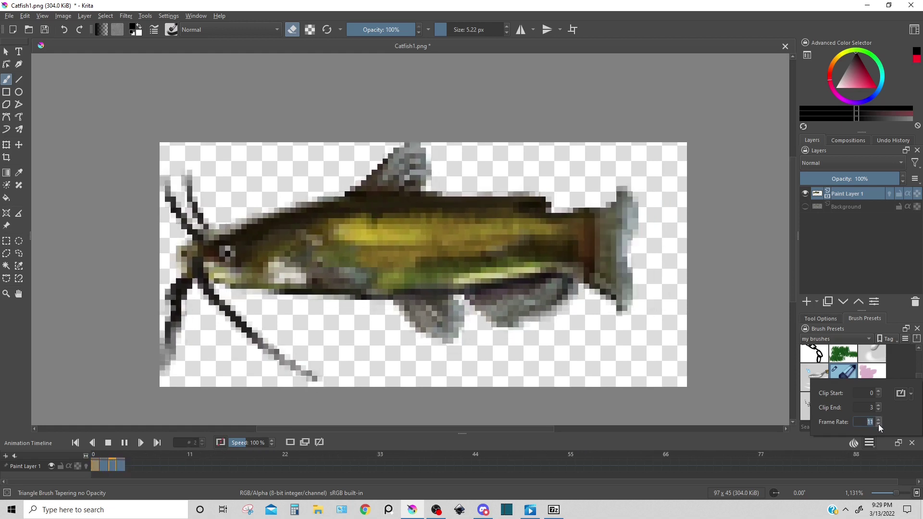
{"action": "left_click", "coordinate": [879, 424]}
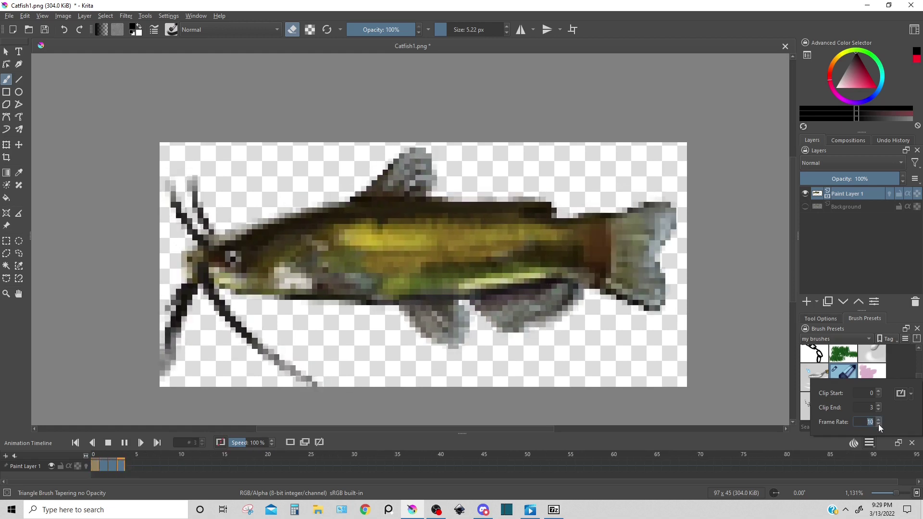